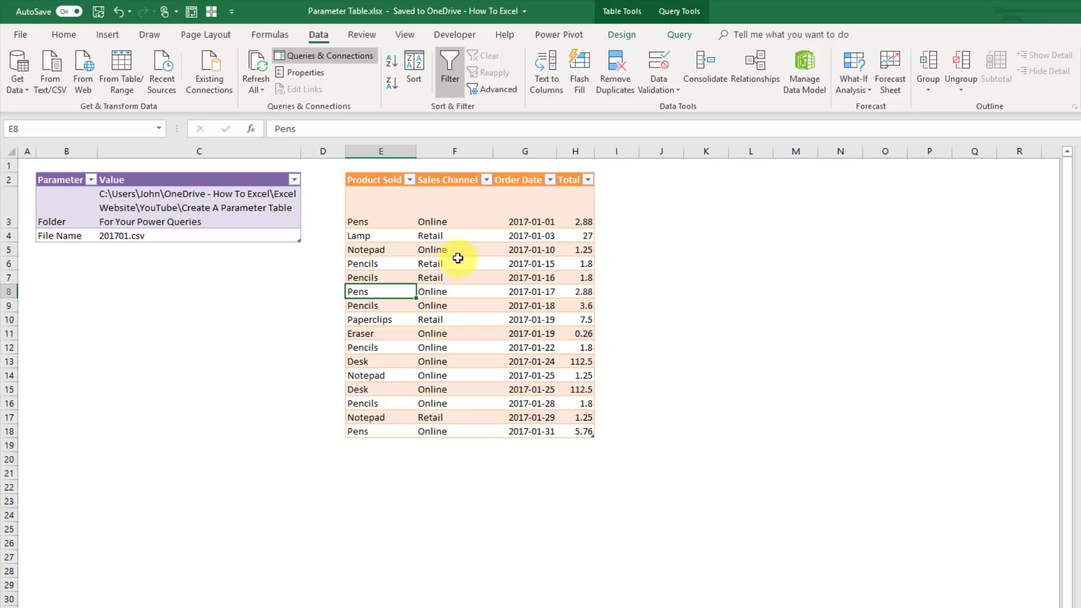
Step: Select the sales table data from E3 to H18
click(380, 202)
drag(383, 279, 411, 430)
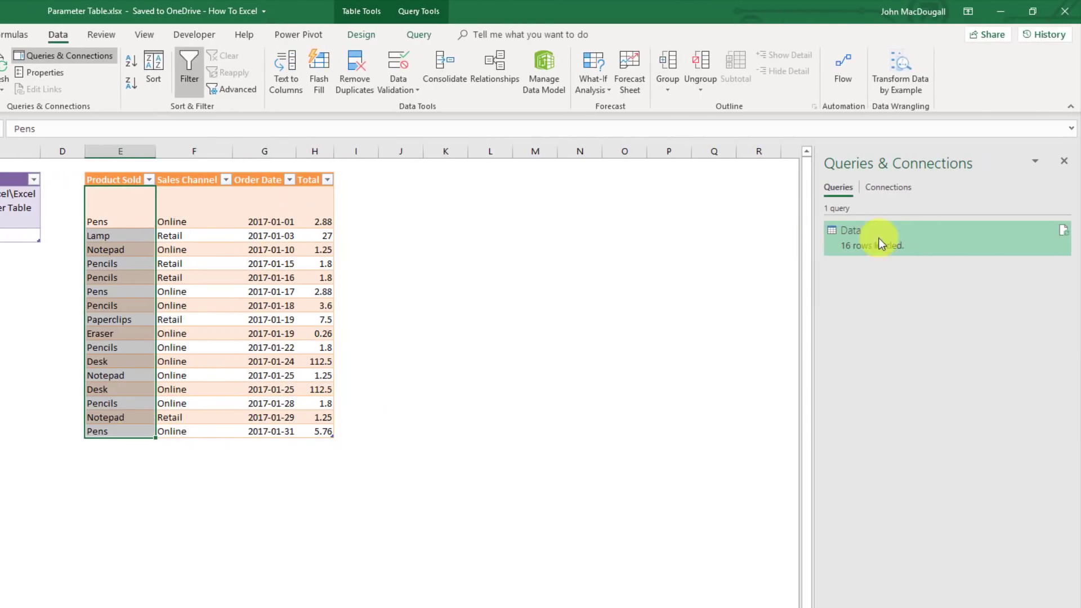
Step: Open the Data query in Power Query Editor and select the hard-coded 201701.csv path in its Source step
right_click(924, 232)
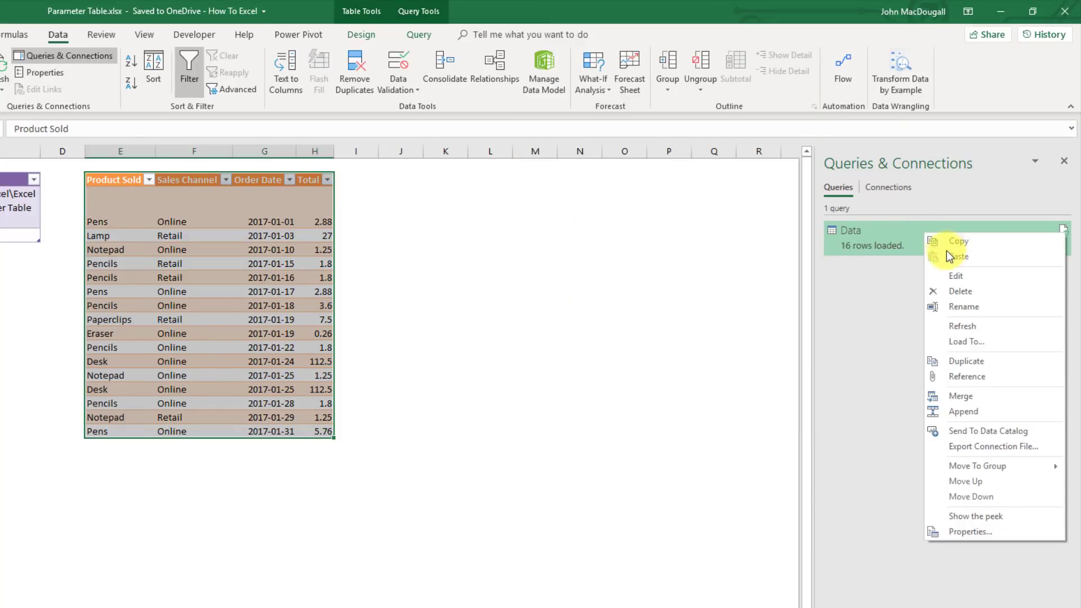
click(952, 275)
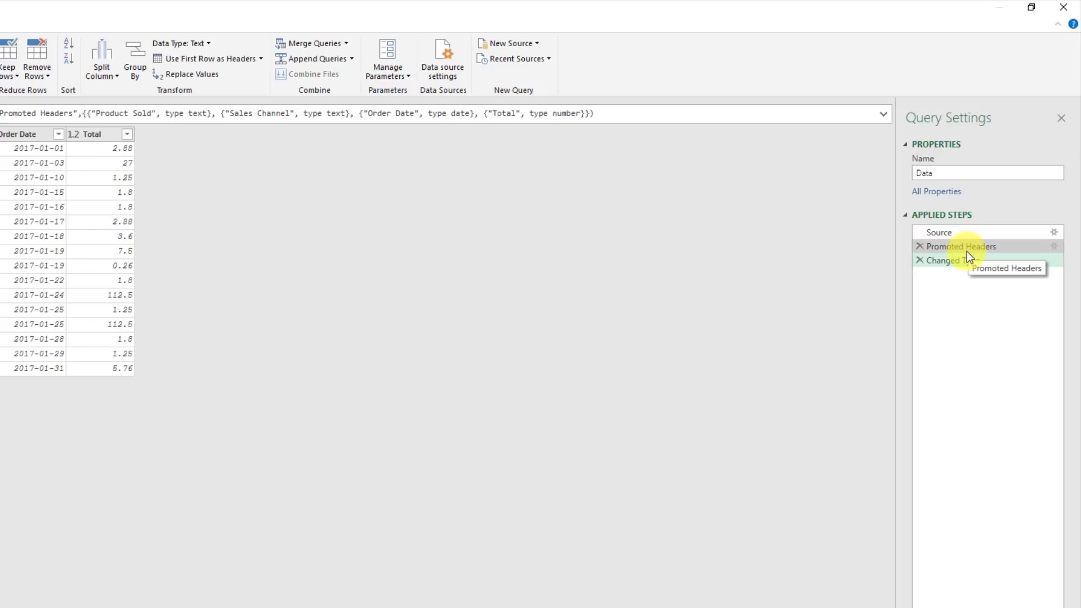
click(967, 232)
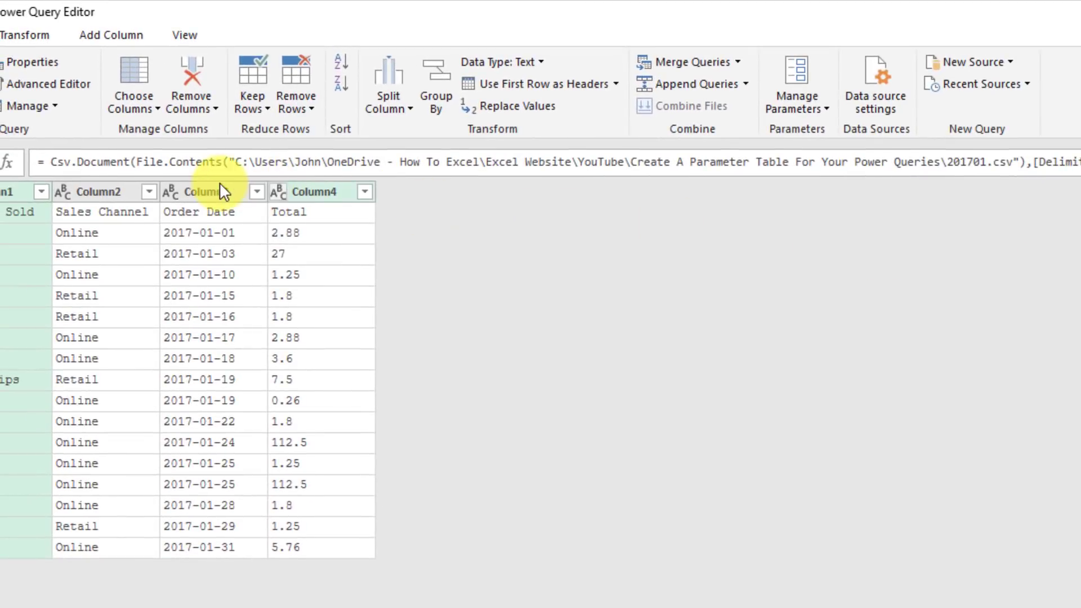
drag(236, 163, 1008, 162)
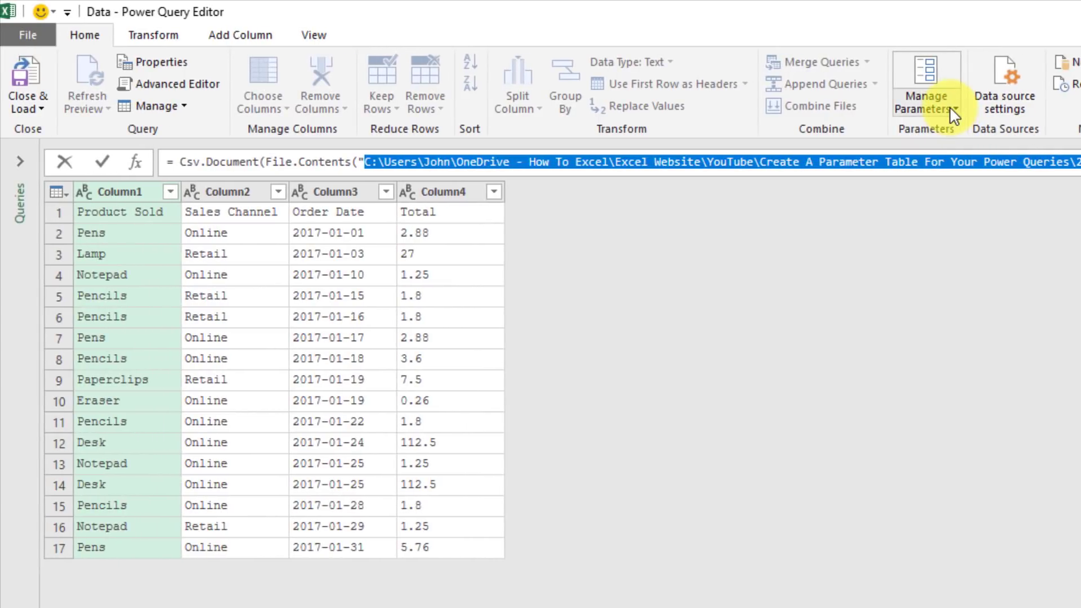
Step: Create a Text parameter named FilePath holding the pasted 201701.csv file path as its current value
click(949, 106)
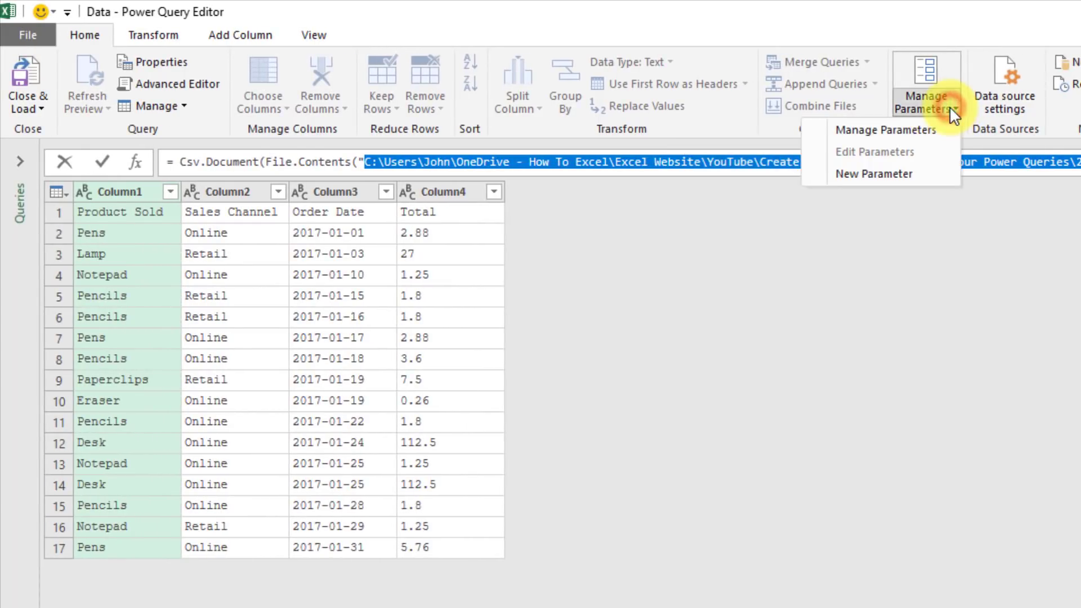
click(903, 175)
click(895, 214)
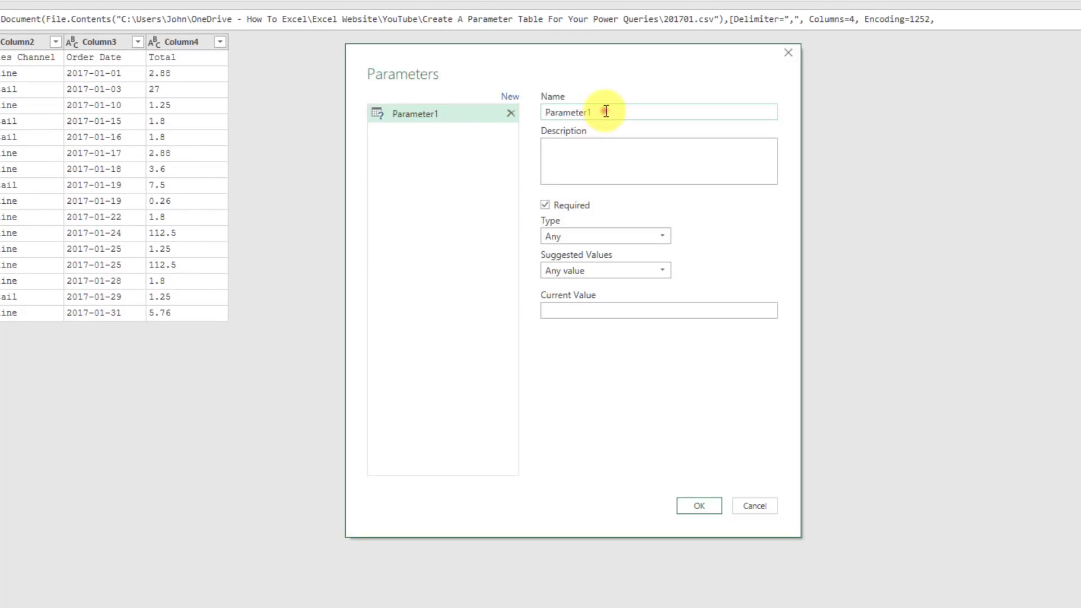
double_click(605, 111)
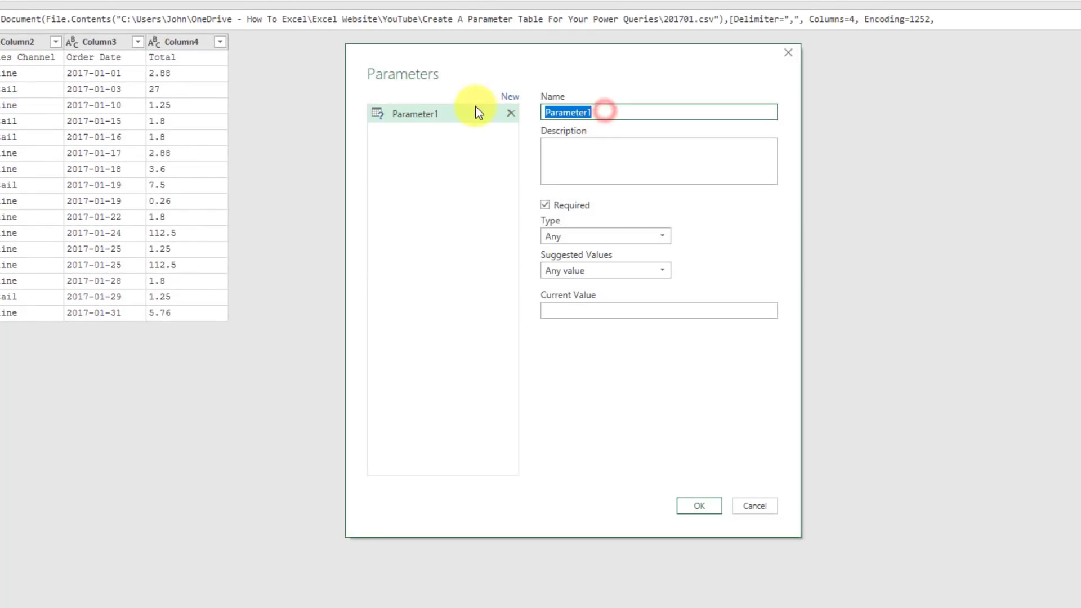
text(File)
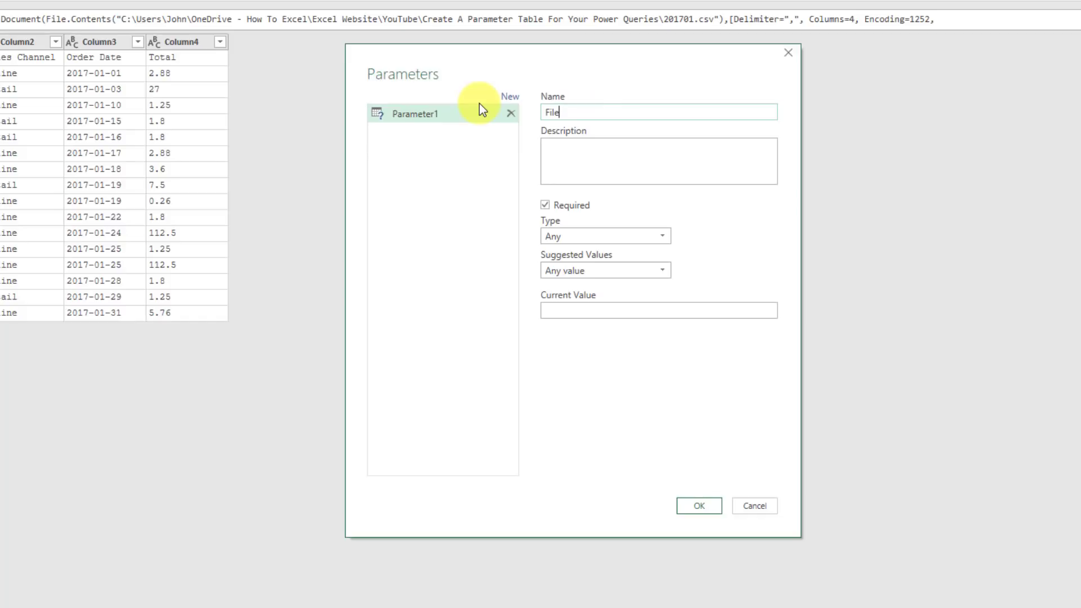
text(Path)
click(609, 234)
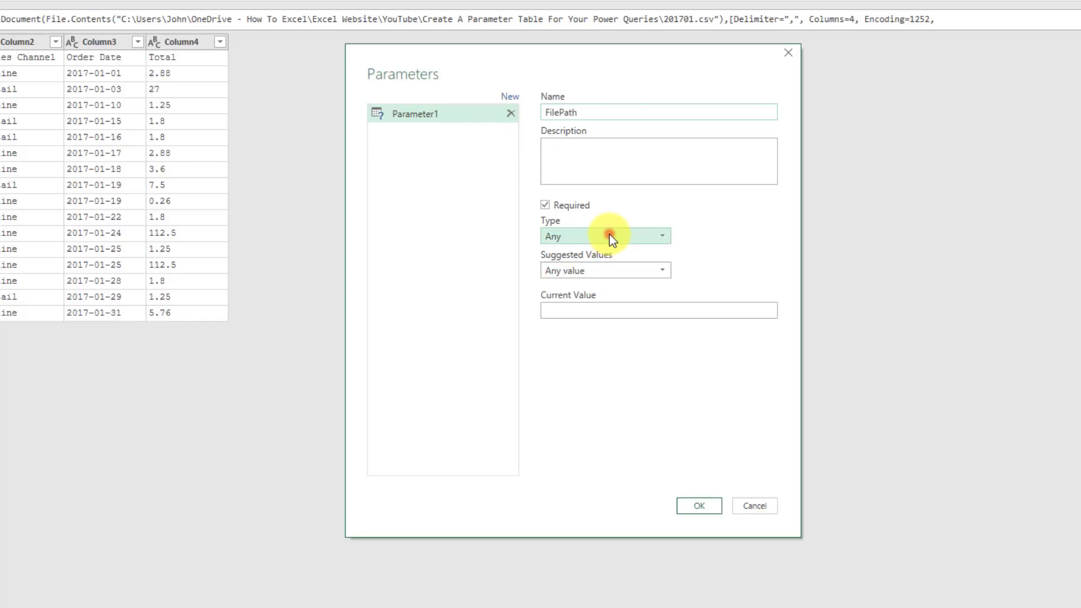
click(590, 361)
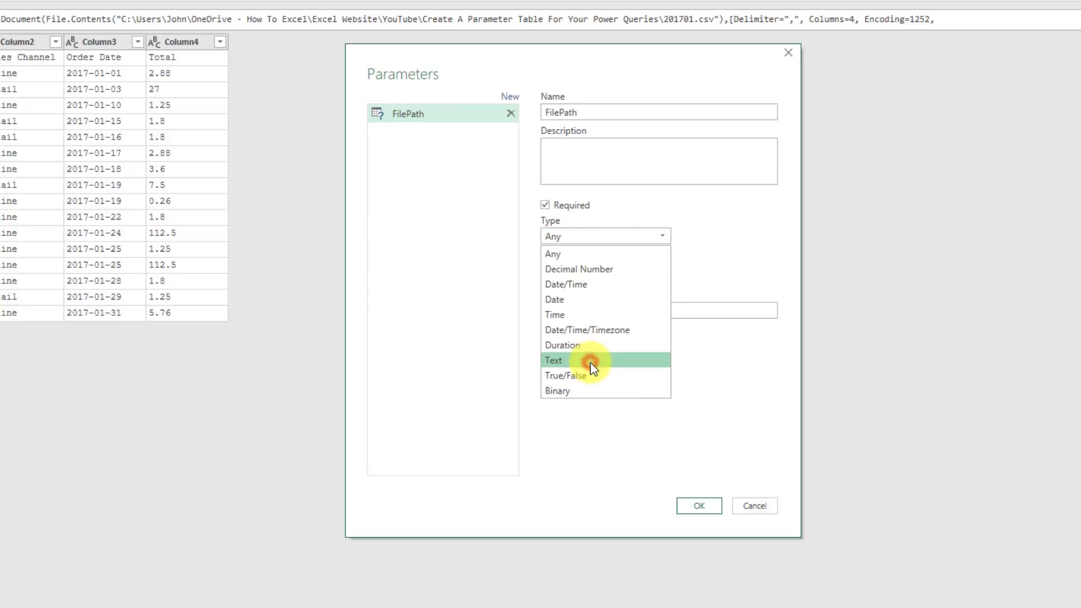
click(575, 313)
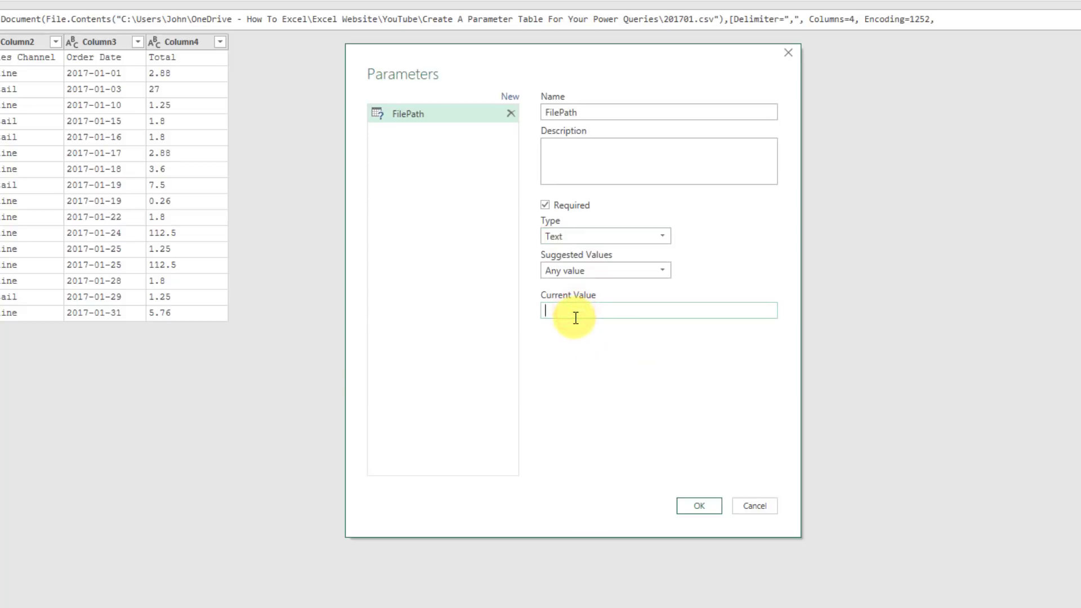
key(ctrl+v)
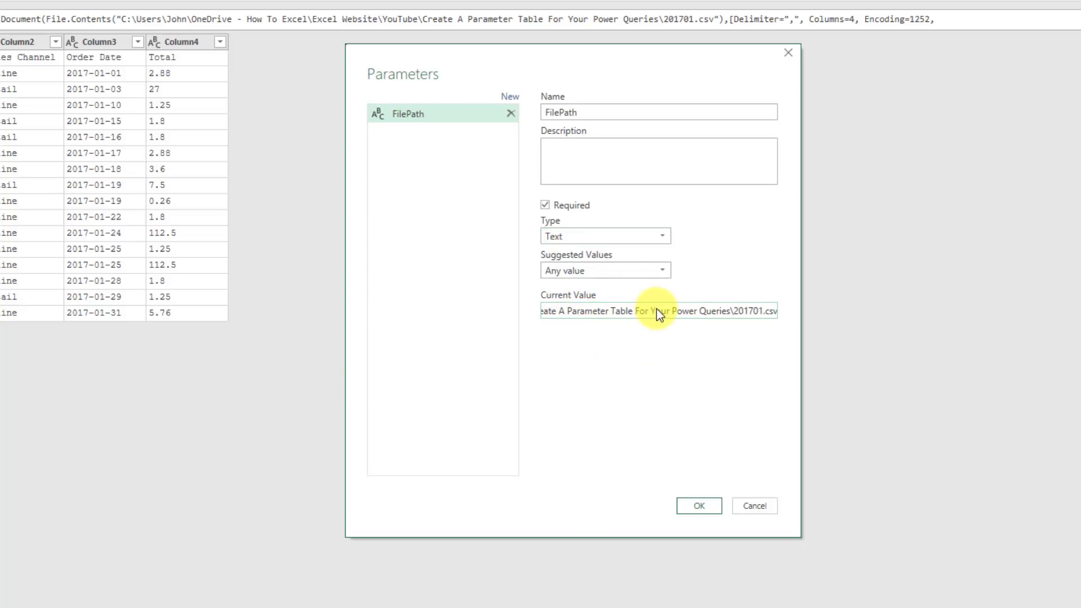
click(692, 507)
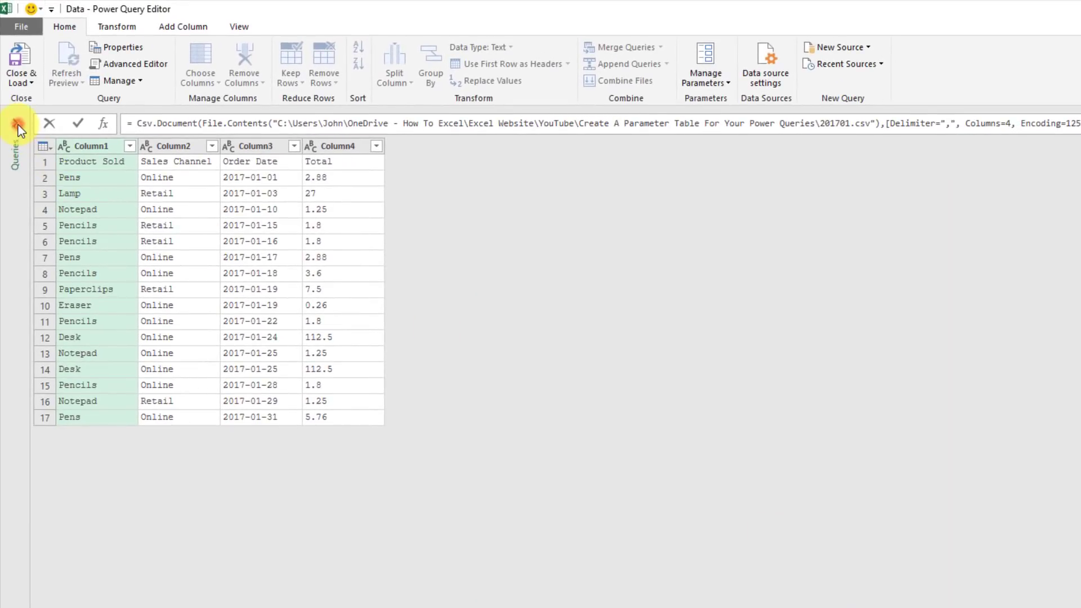
Step: Replace the hard-coded path in the Data query's Source formula with File.Contents(FilePath)
click(18, 125)
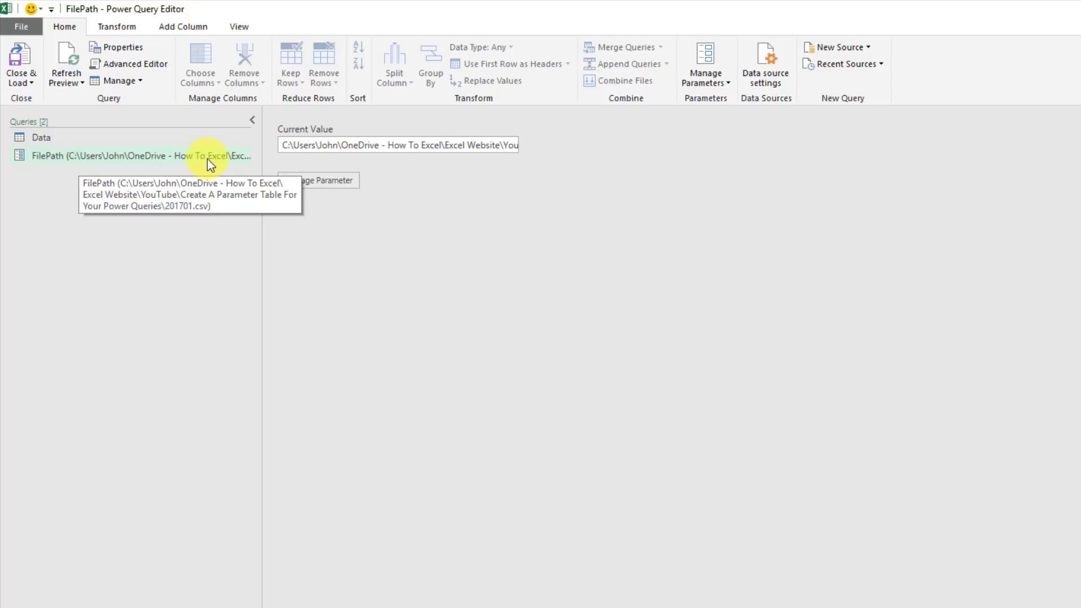
click(42, 140)
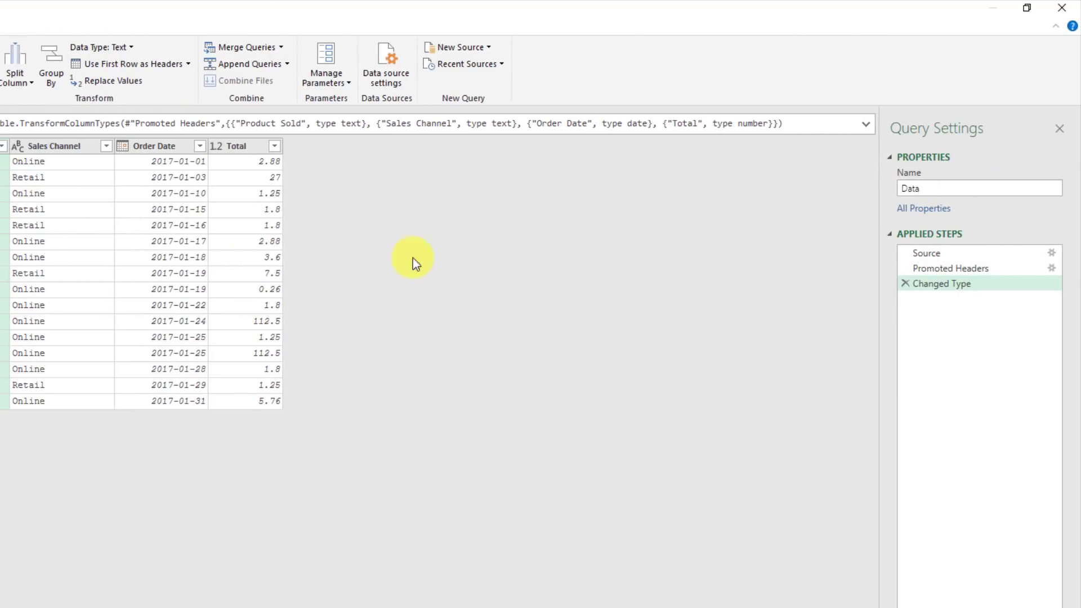
click(954, 253)
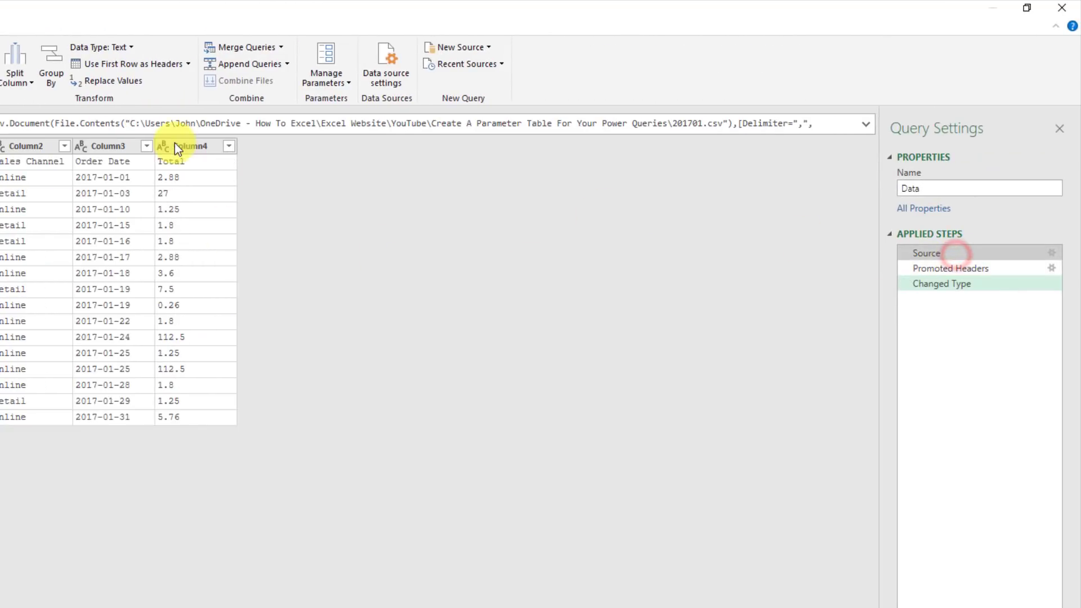
drag(130, 122, 718, 127)
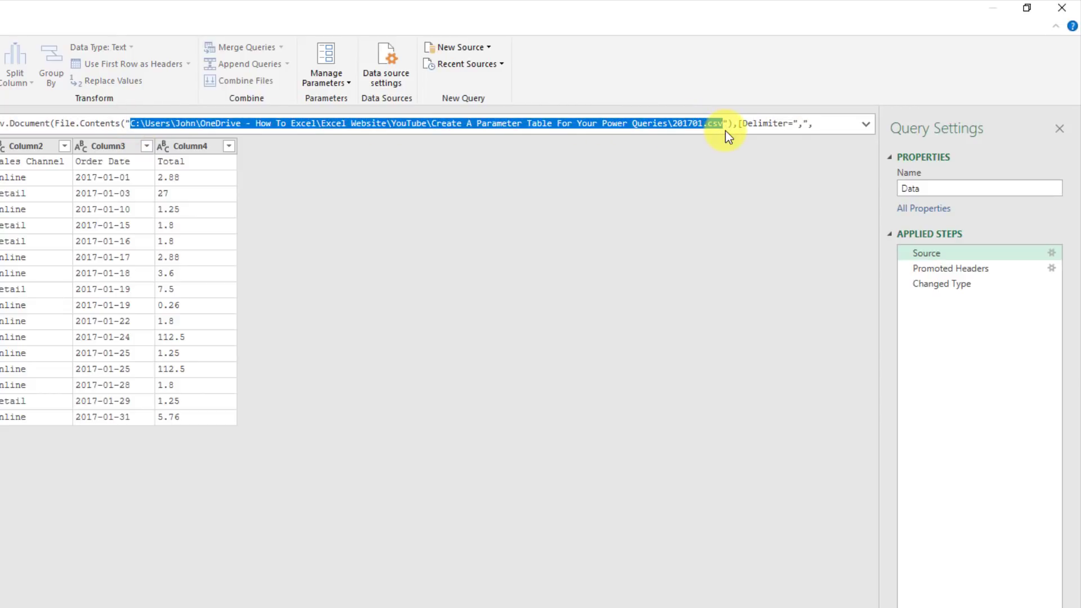
key(Delete)
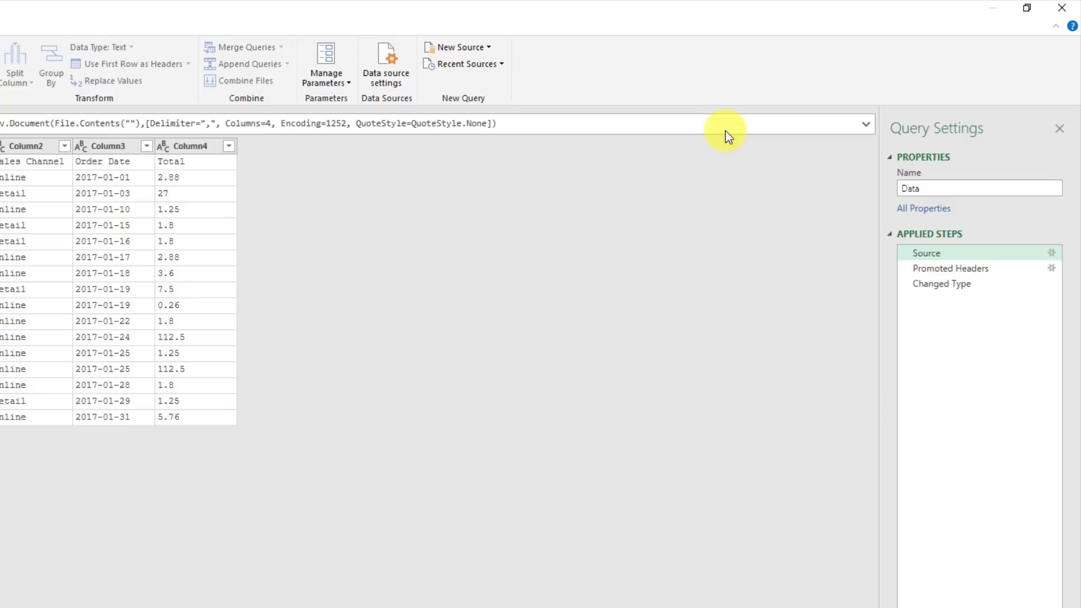
key(Delete)
key(Delete)
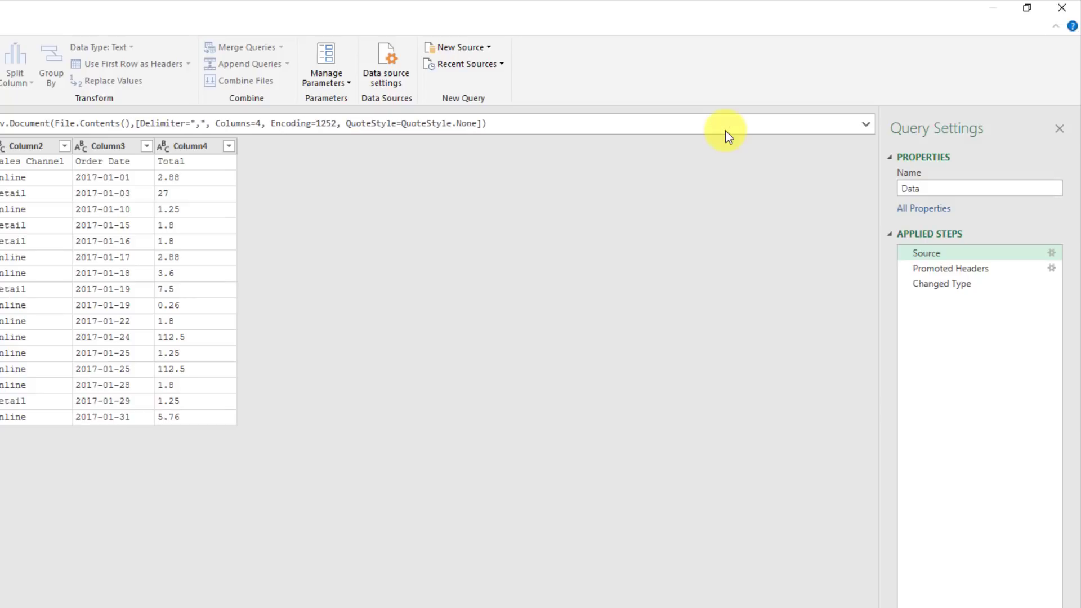
text(File)
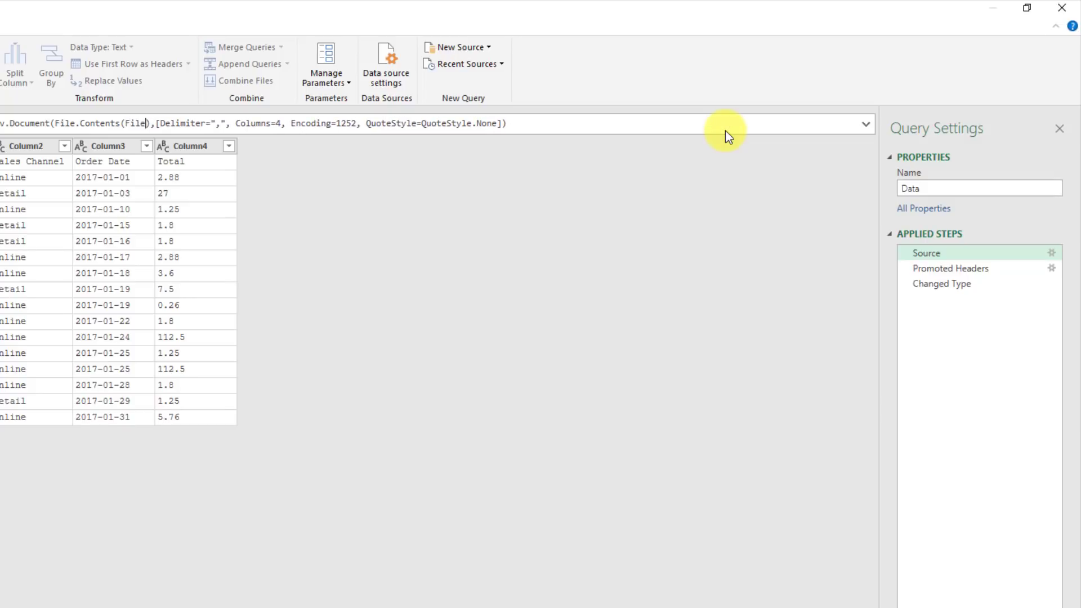
text(Path)
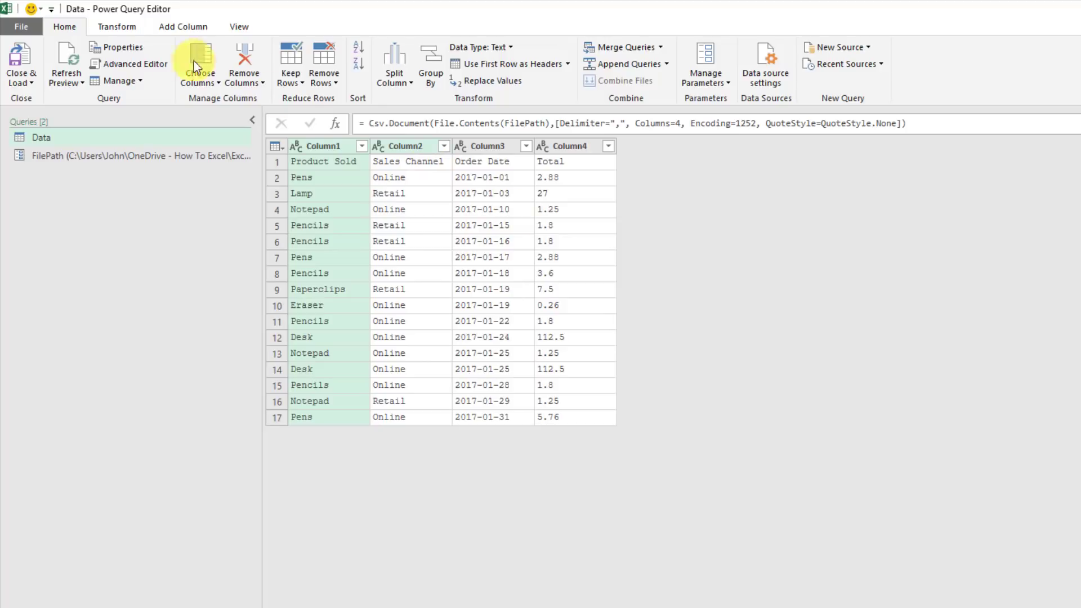
Step: Close and load to Excel, then review the Data and FilePath queries in Queries & Connections
click(32, 82)
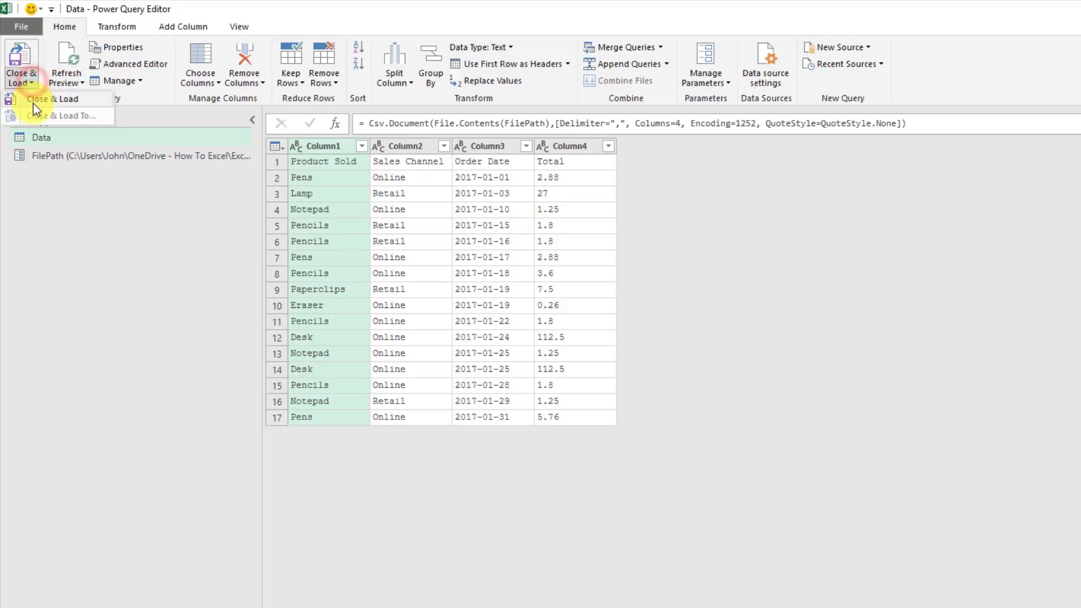
click(33, 104)
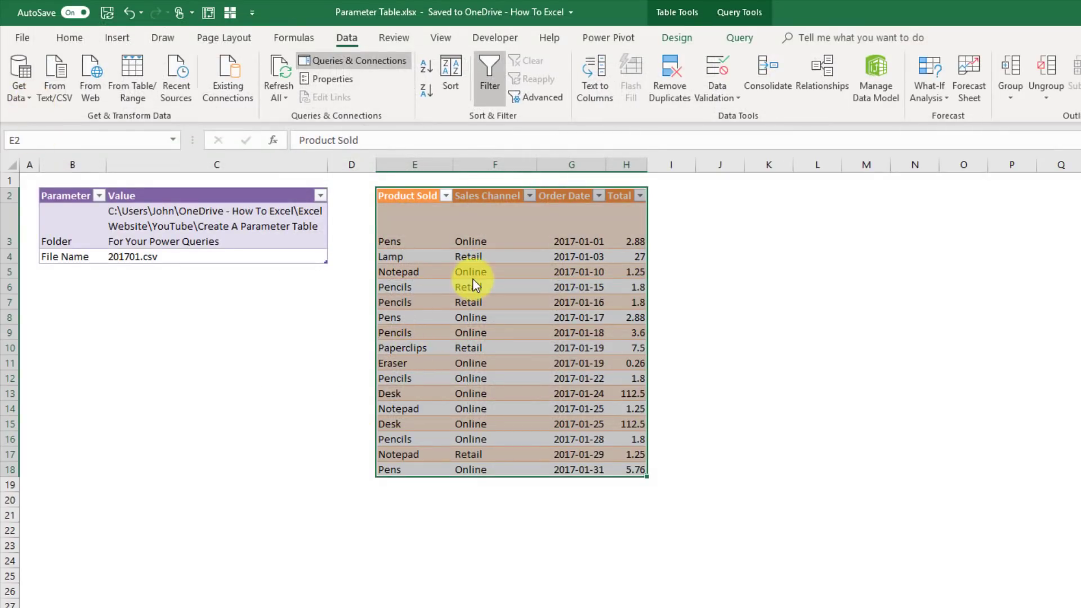
click(472, 279)
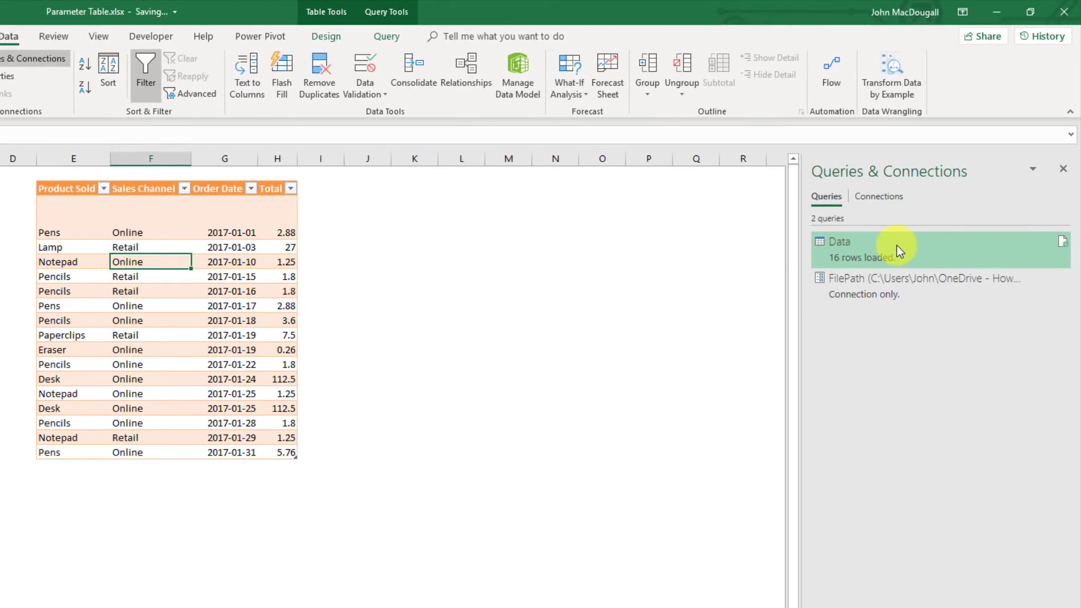
mouse_move(899, 251)
mouse_move(911, 284)
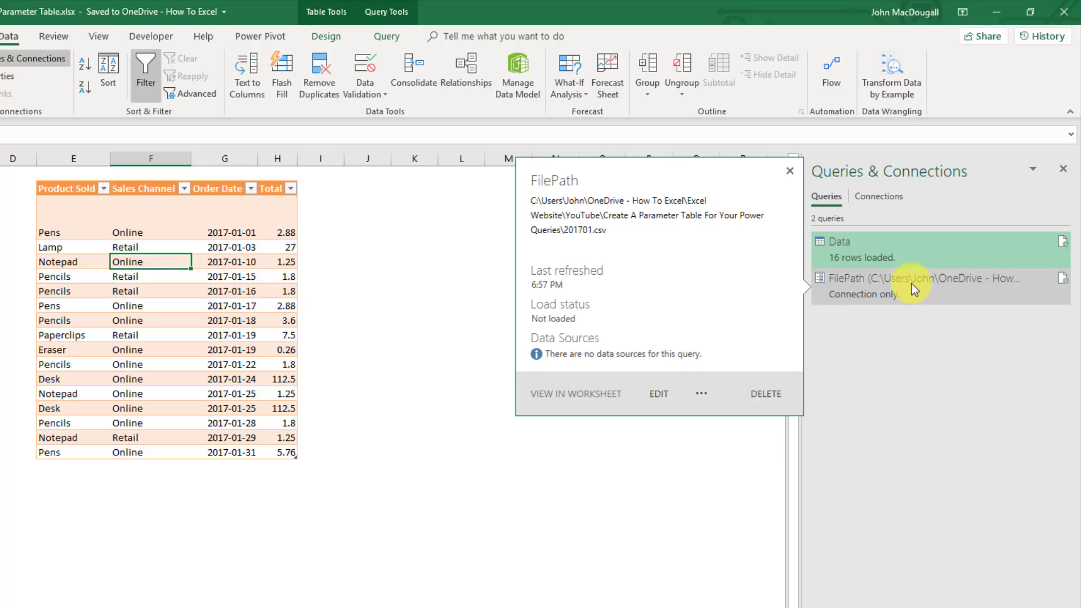
click(910, 283)
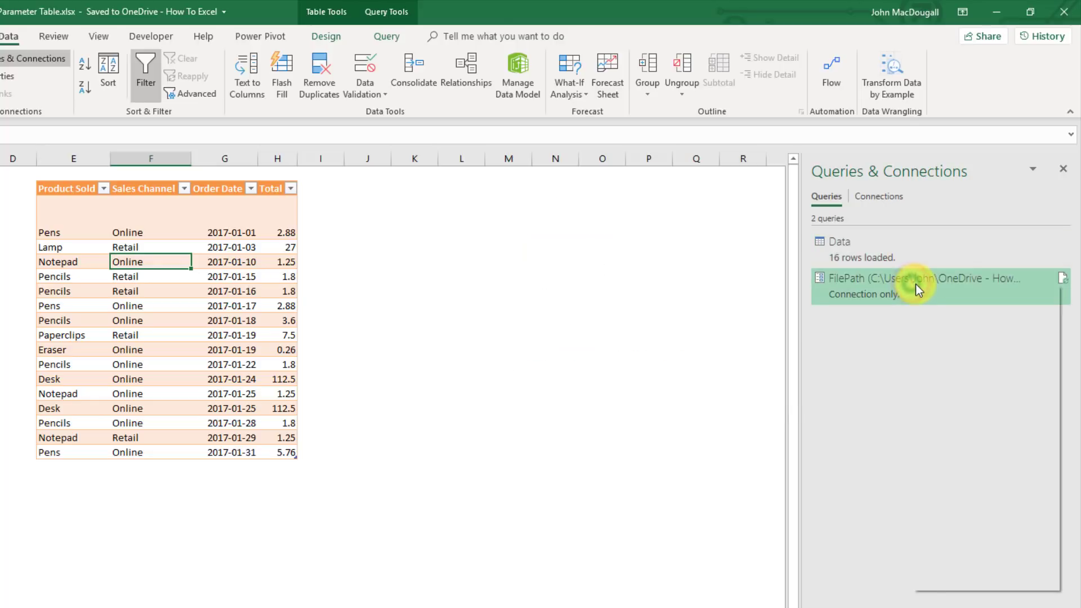
Step: Change the FilePath parameter's current value from 201701.csv to 201702.csv, then close and load
right_click(915, 284)
click(940, 329)
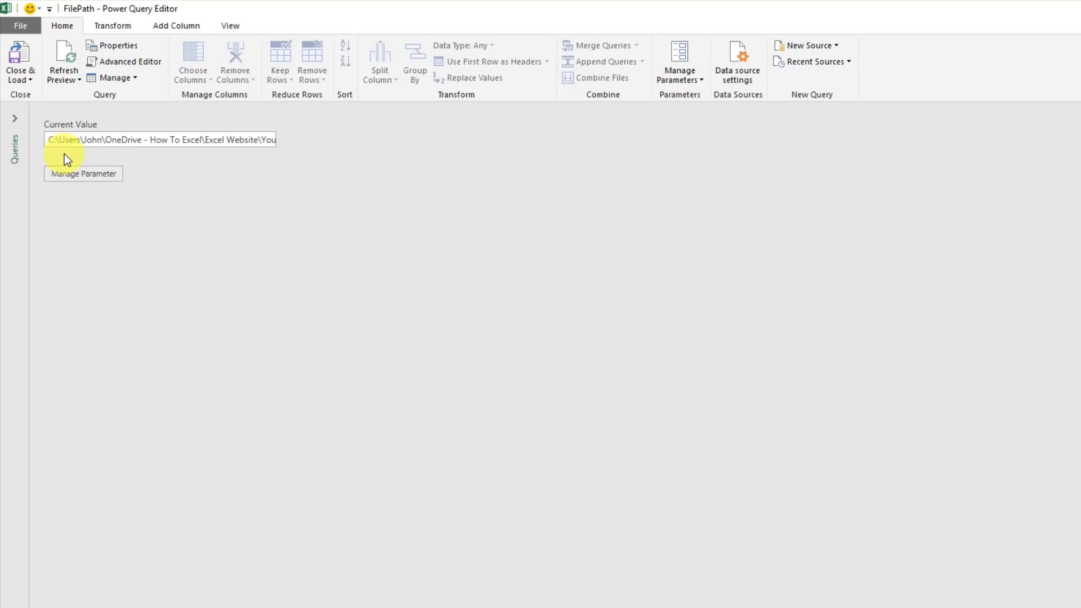
drag(88, 140, 316, 142)
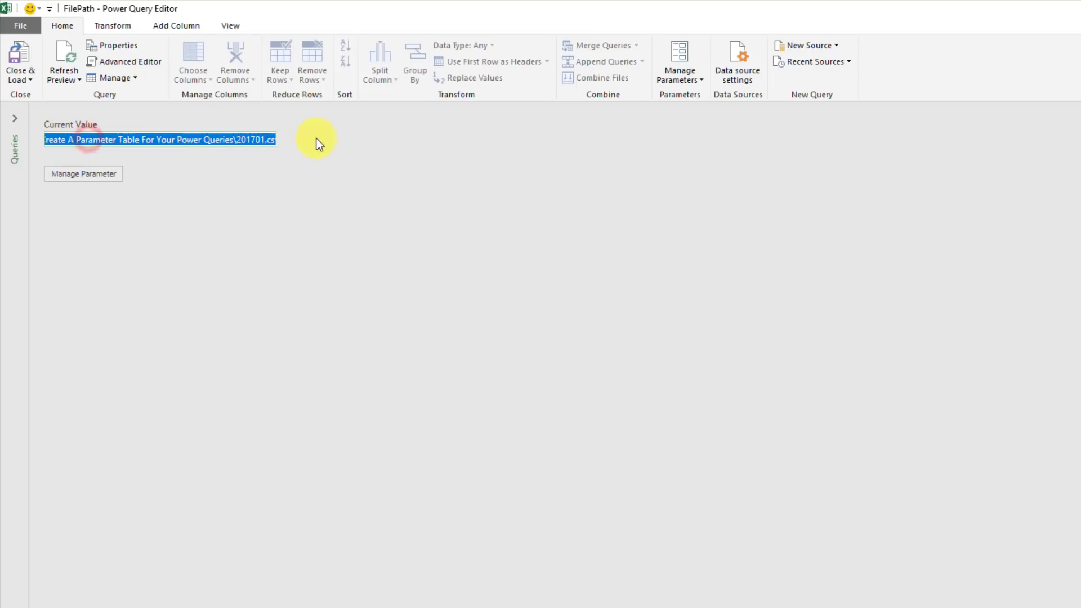
click(258, 138)
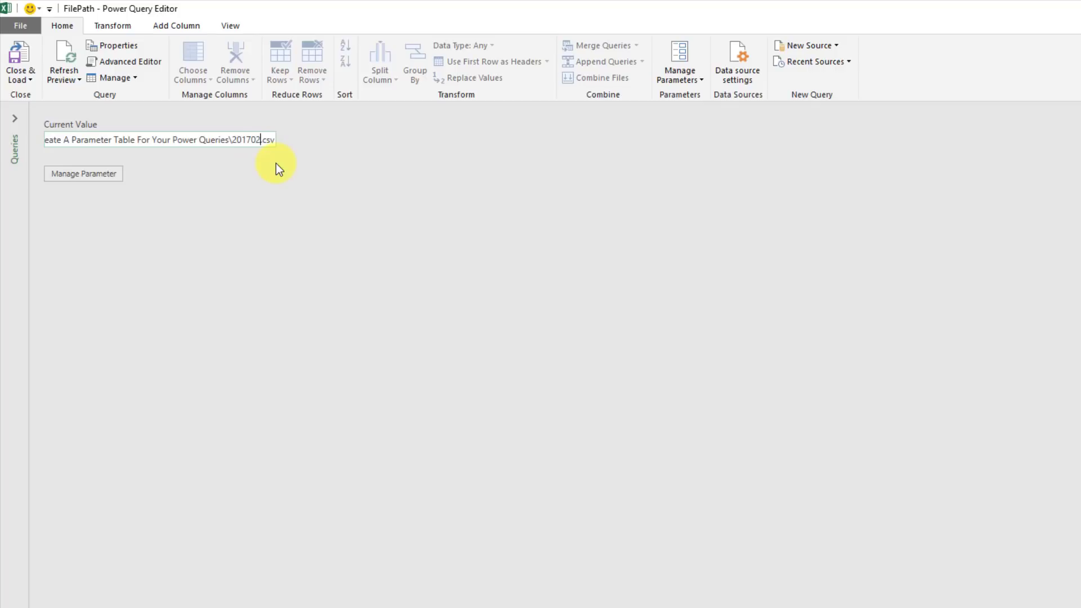
click(20, 51)
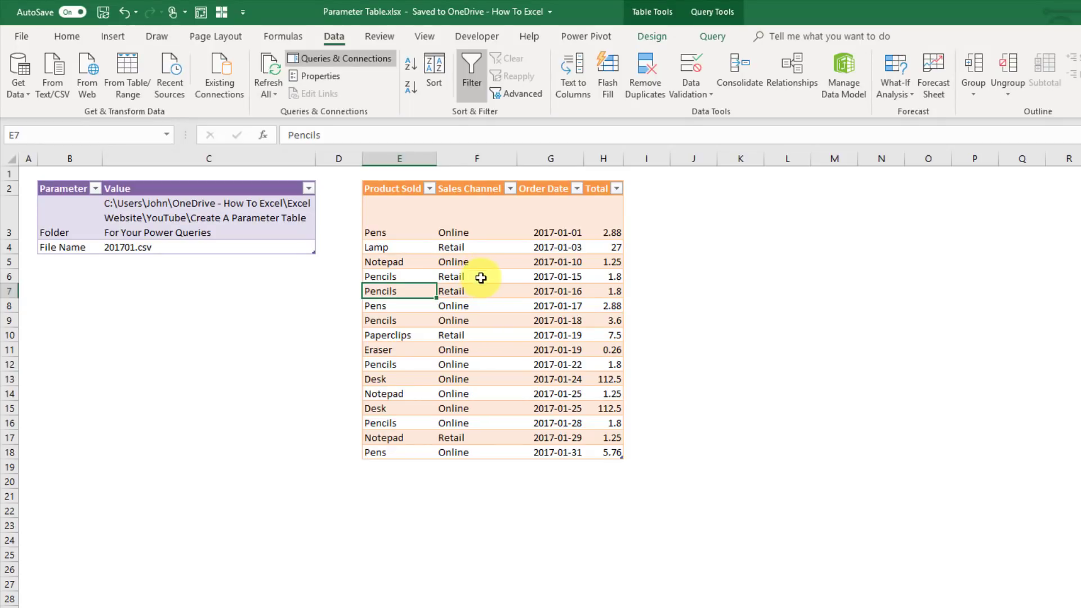
Step: Refresh the sales table so it shows February 2017 orders from 201702.csv
right_click(486, 278)
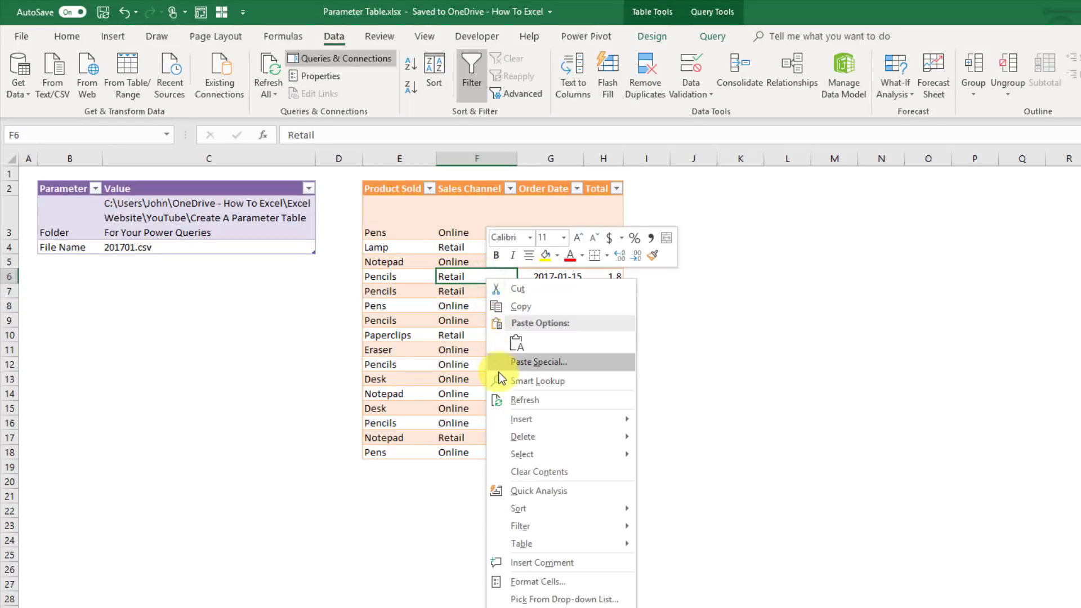
click(522, 400)
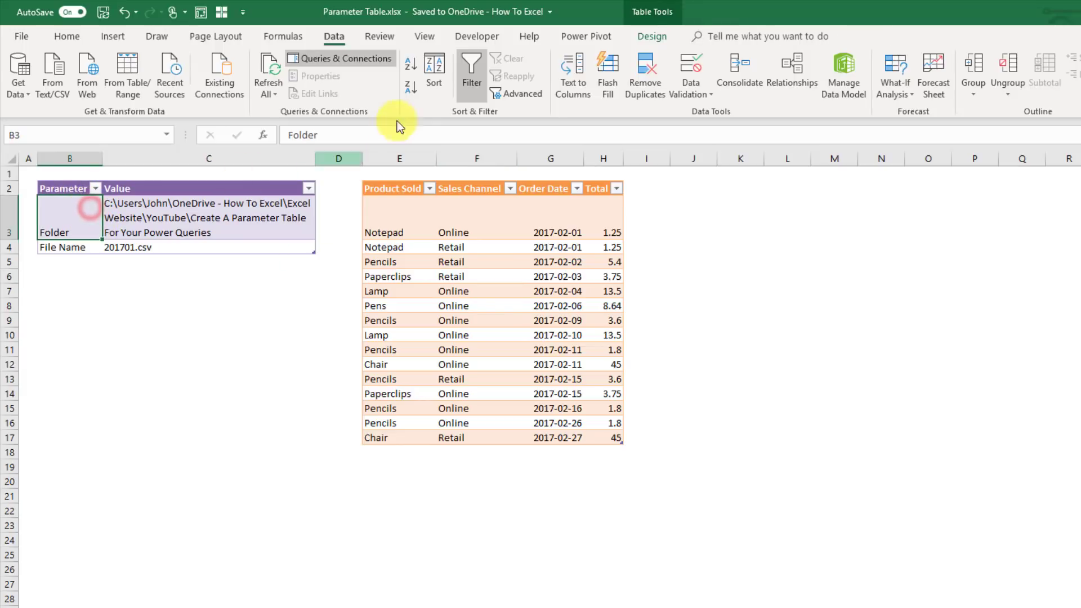
click(642, 38)
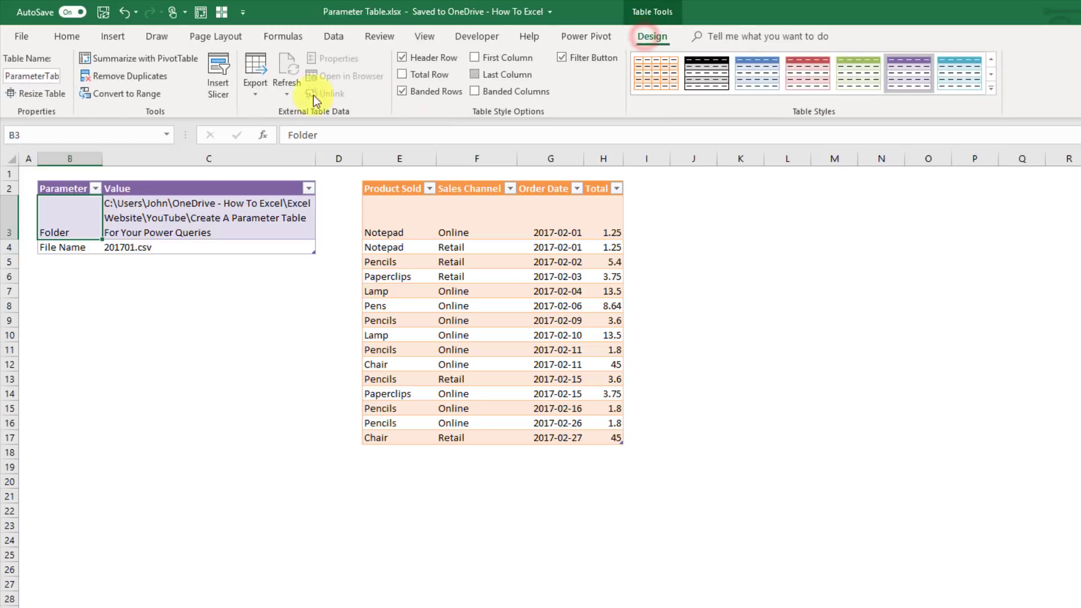
click(37, 74)
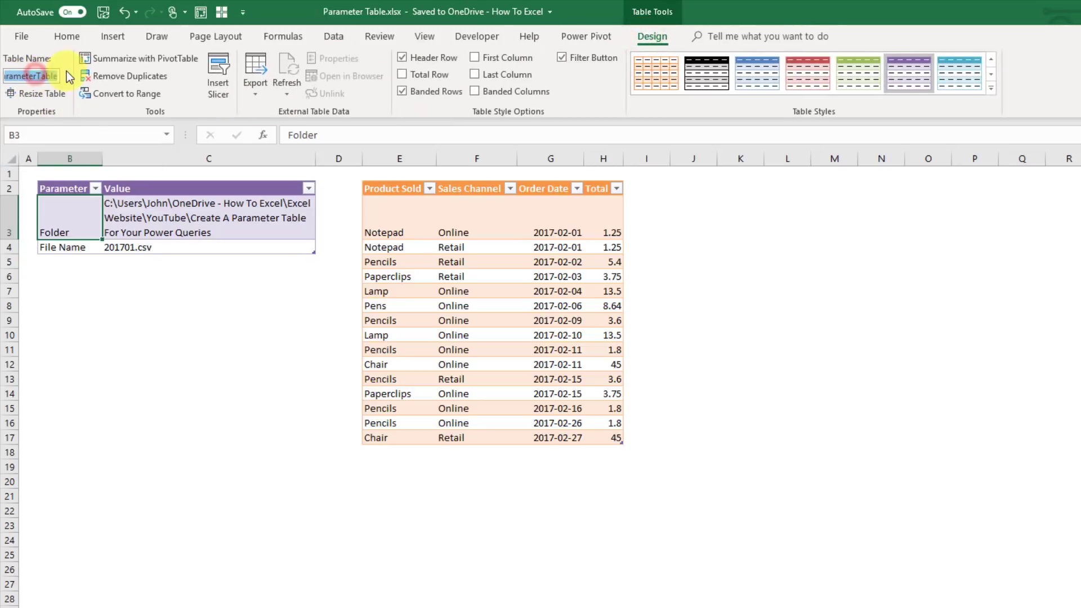
click(75, 183)
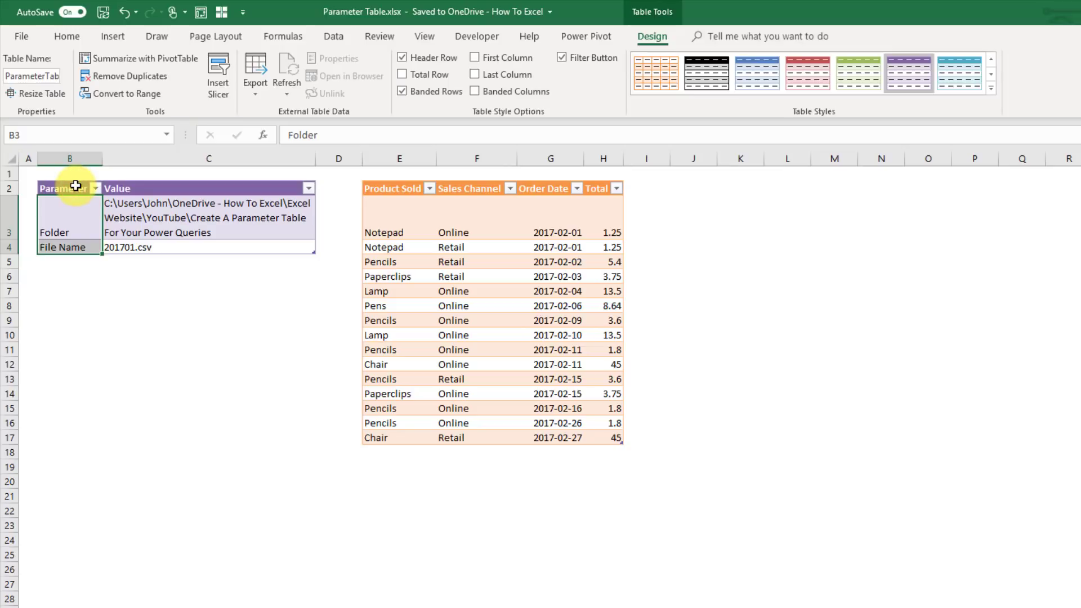
click(80, 216)
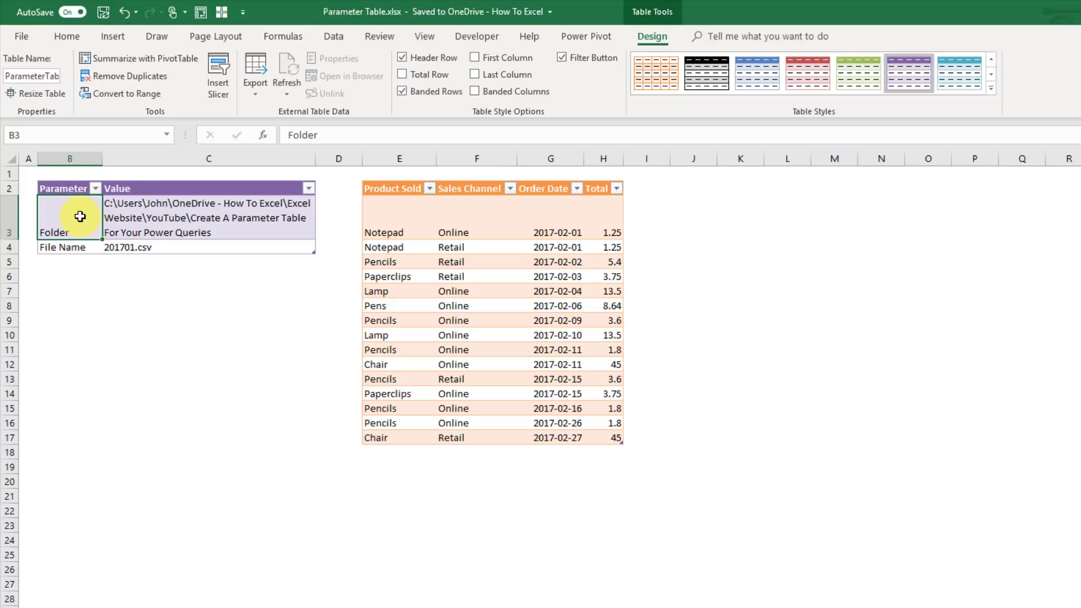
click(127, 214)
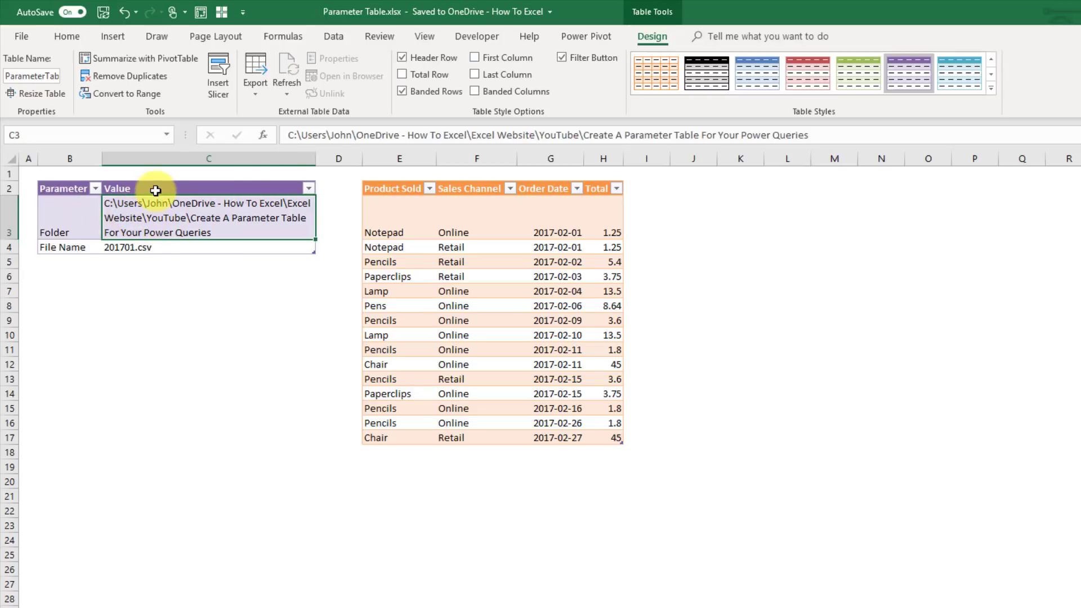
click(73, 249)
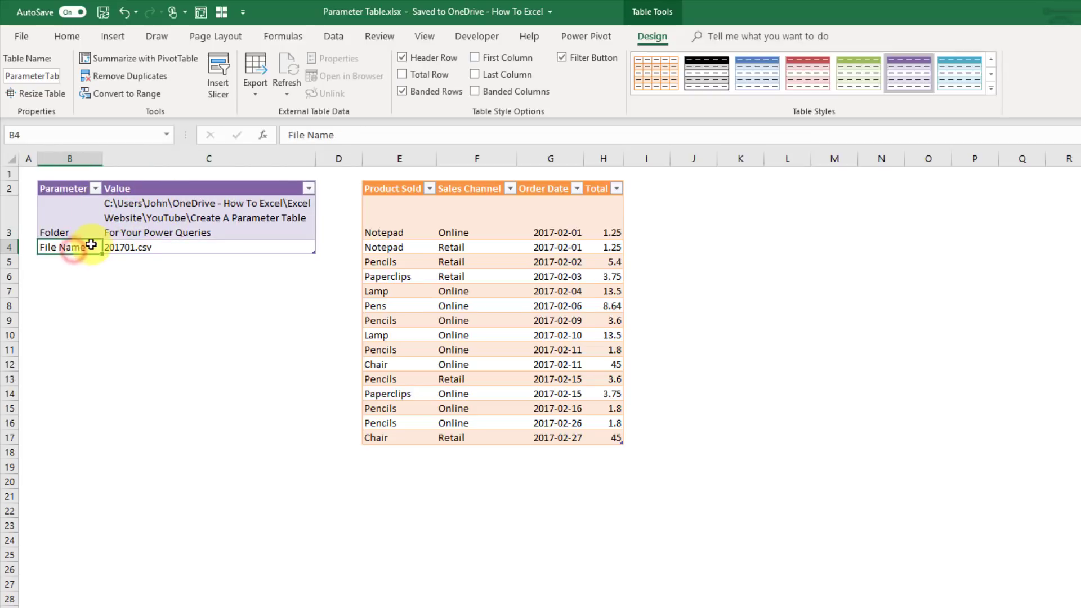
click(128, 248)
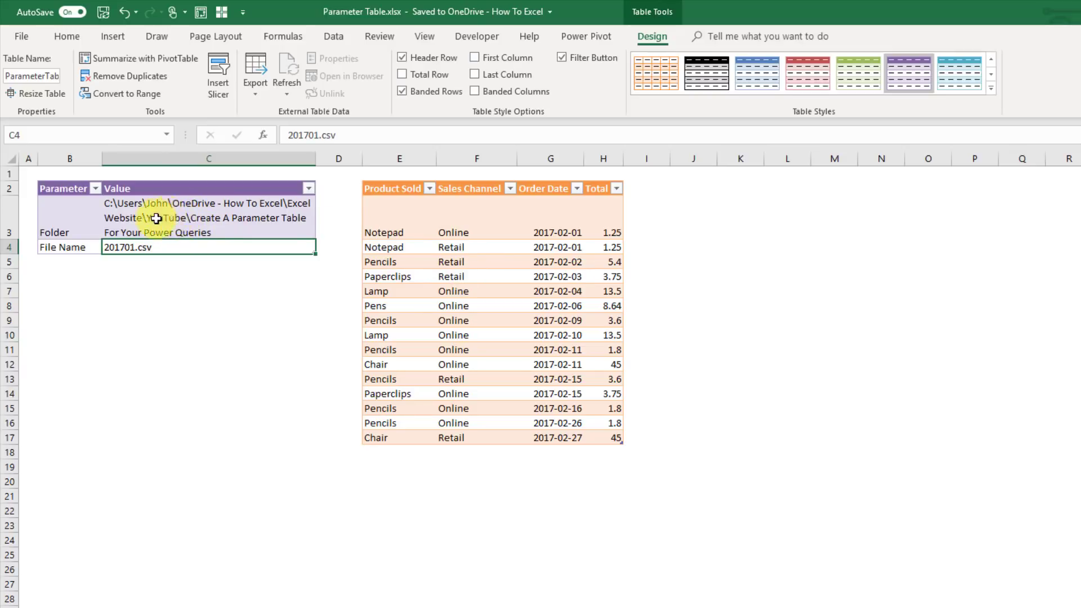
click(195, 217)
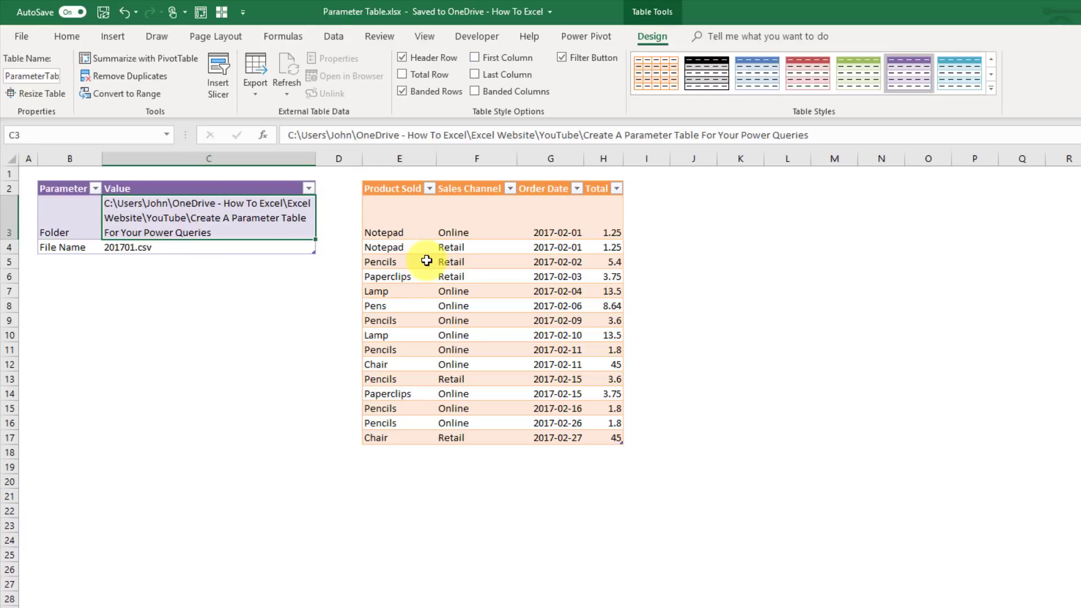
Step: Create a blank query from Get Data > From Other Sources and rename it fParameter
click(334, 37)
click(26, 94)
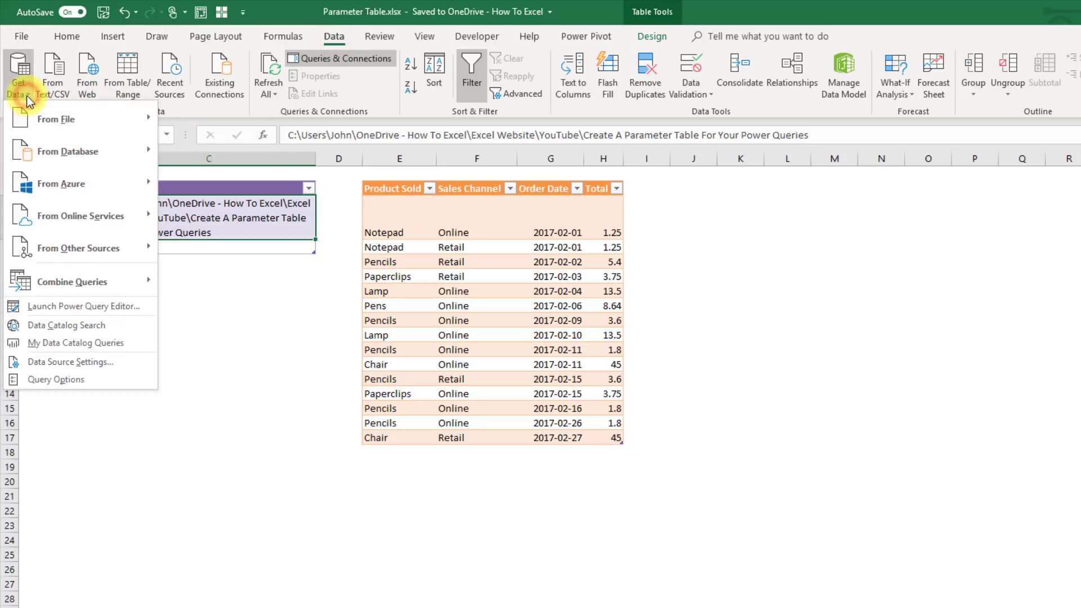
click(42, 247)
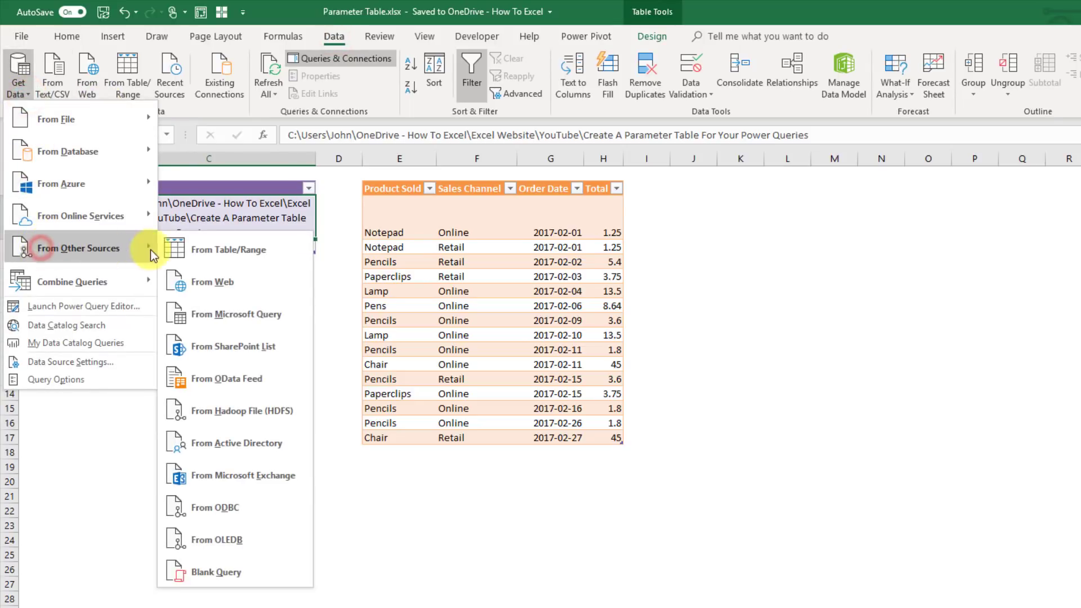
click(223, 573)
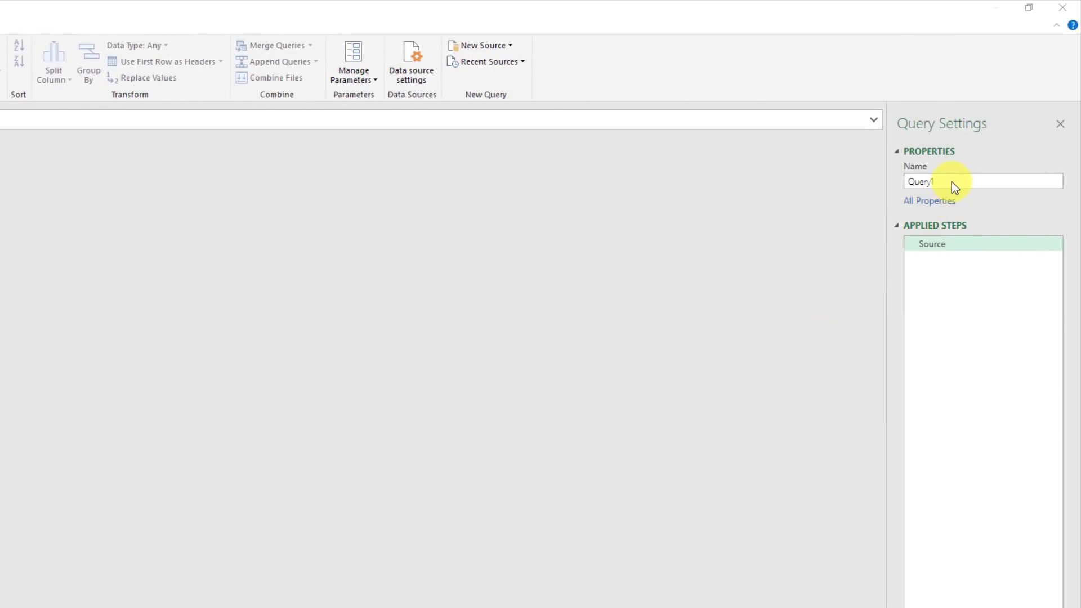
drag(951, 181, 907, 180)
text(ter)
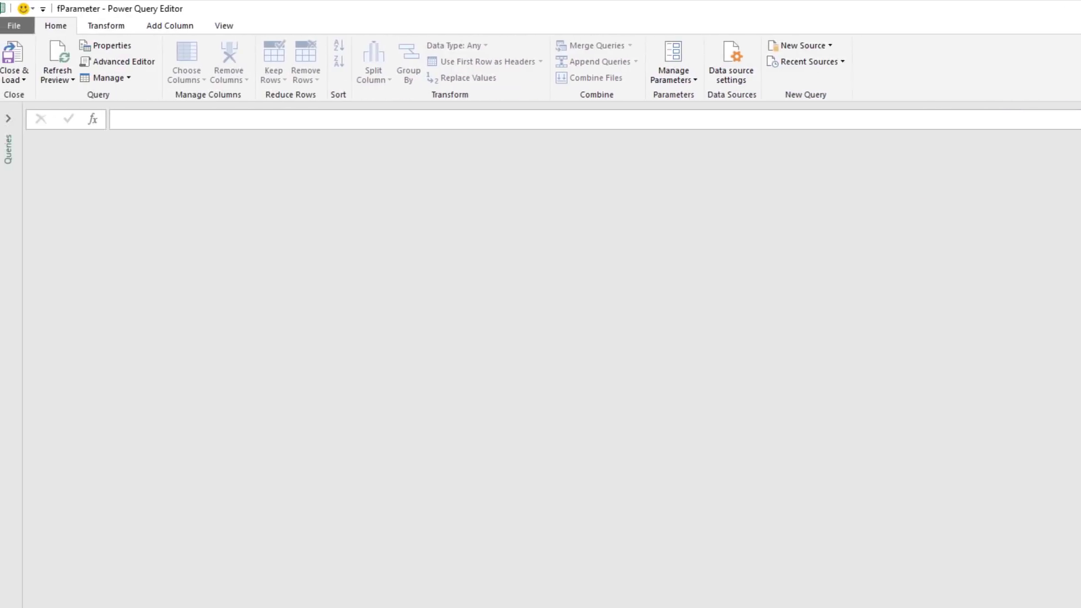
Step: Clear the fParameter query's starter code in the Advanced Editor
click(130, 62)
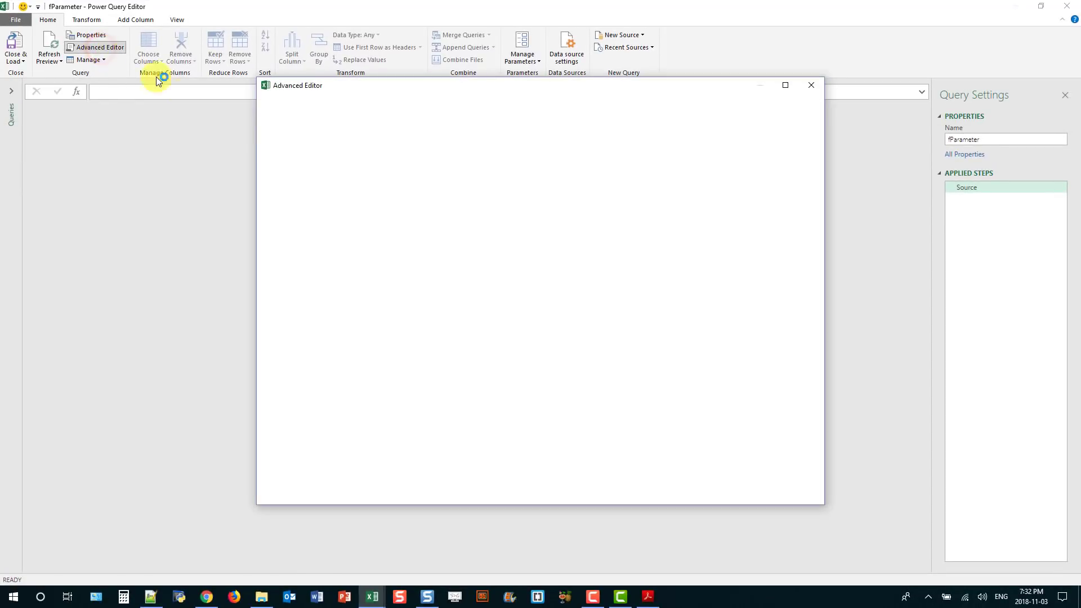
drag(329, 169, 277, 144)
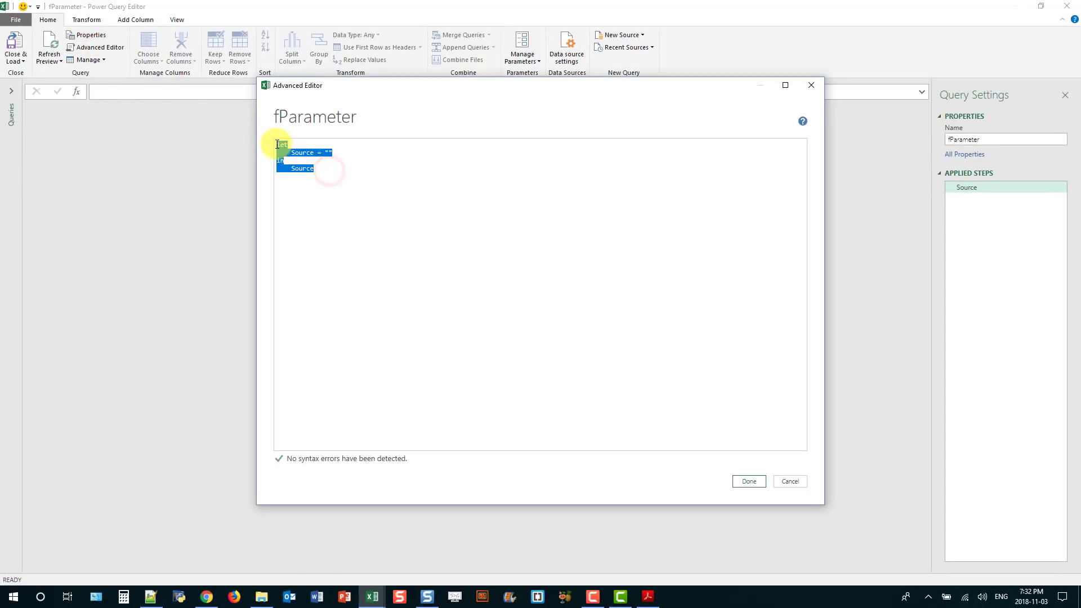
key(Delete)
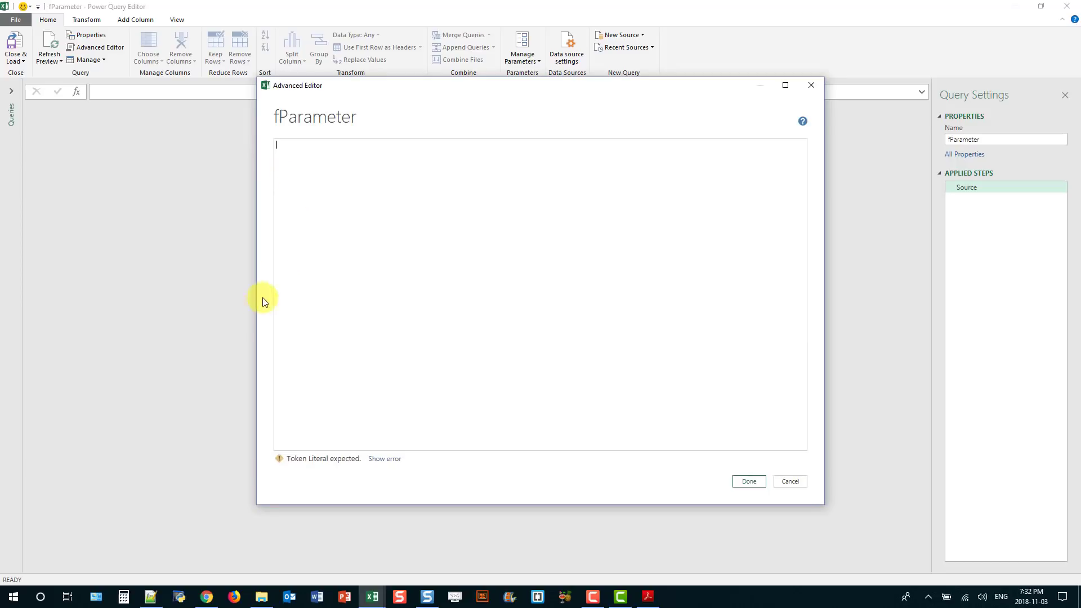
Step: Paste the function code from Notepad++ lines 1–9, taking TableName and ParameterLabel arguments
click(150, 596)
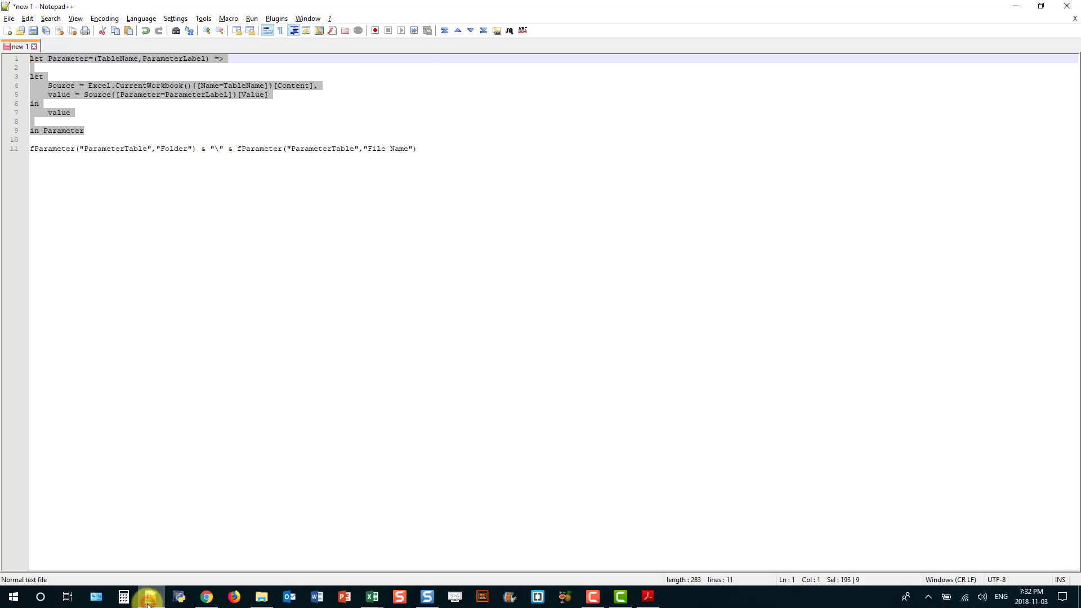
click(90, 131)
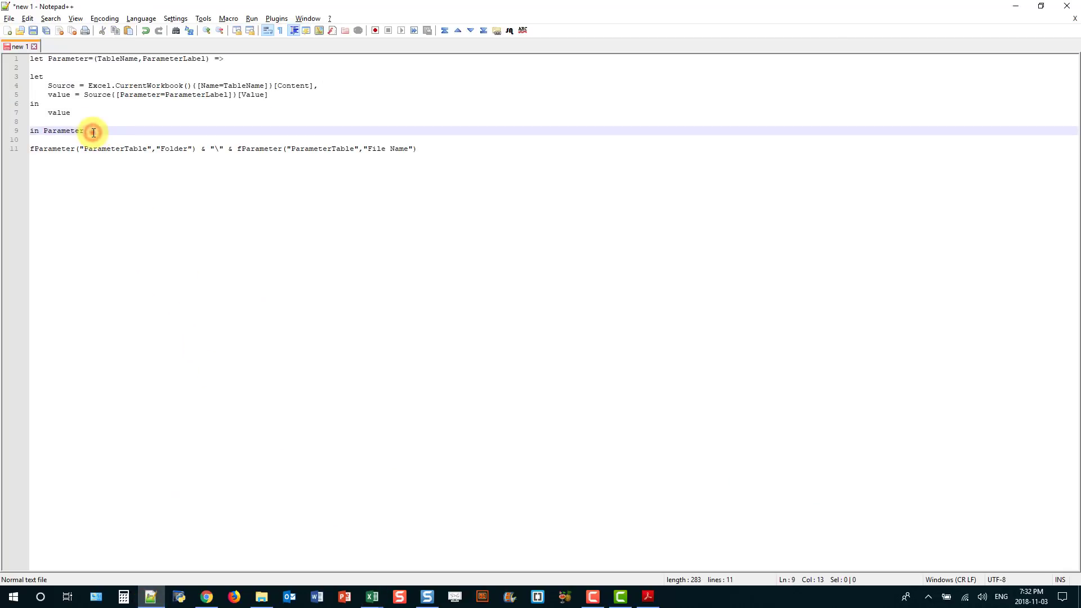
drag(90, 131, 27, 61)
key(ctrl+c)
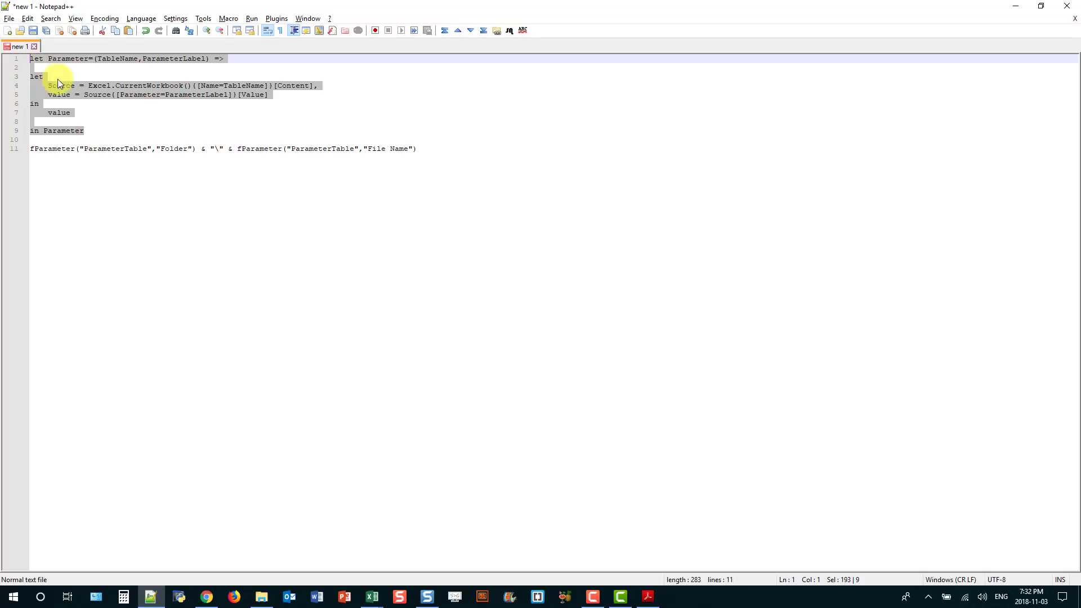
key(alt+Tab)
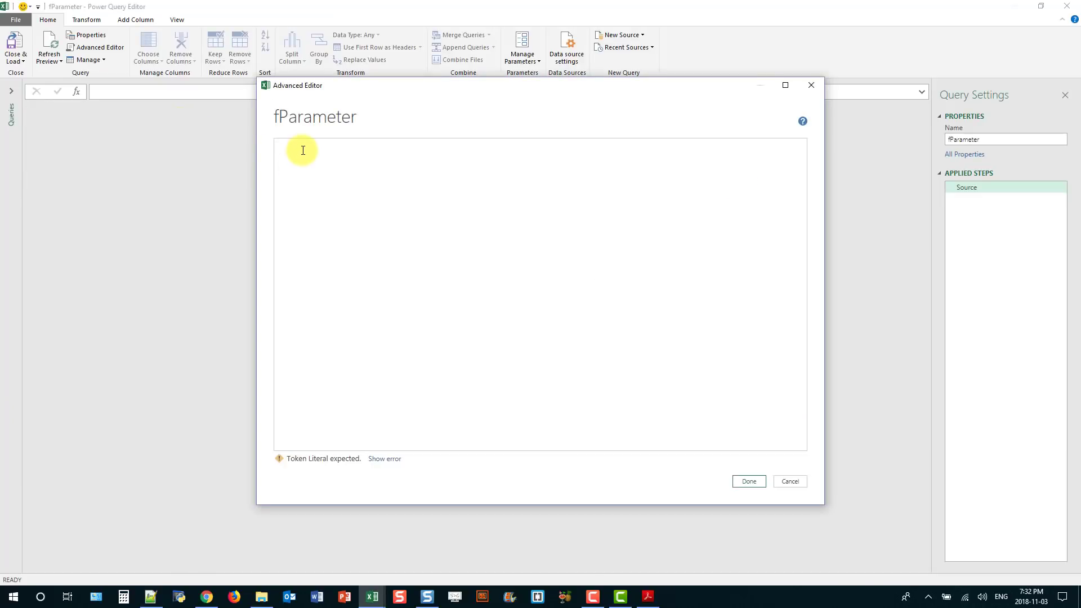
key(ctrl+v)
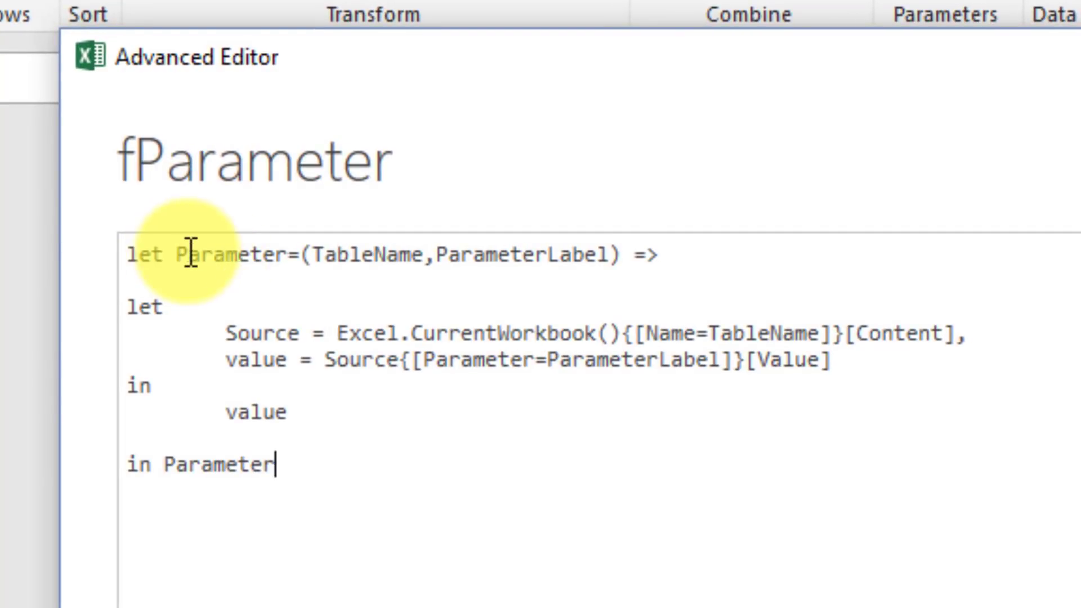
double_click(363, 260)
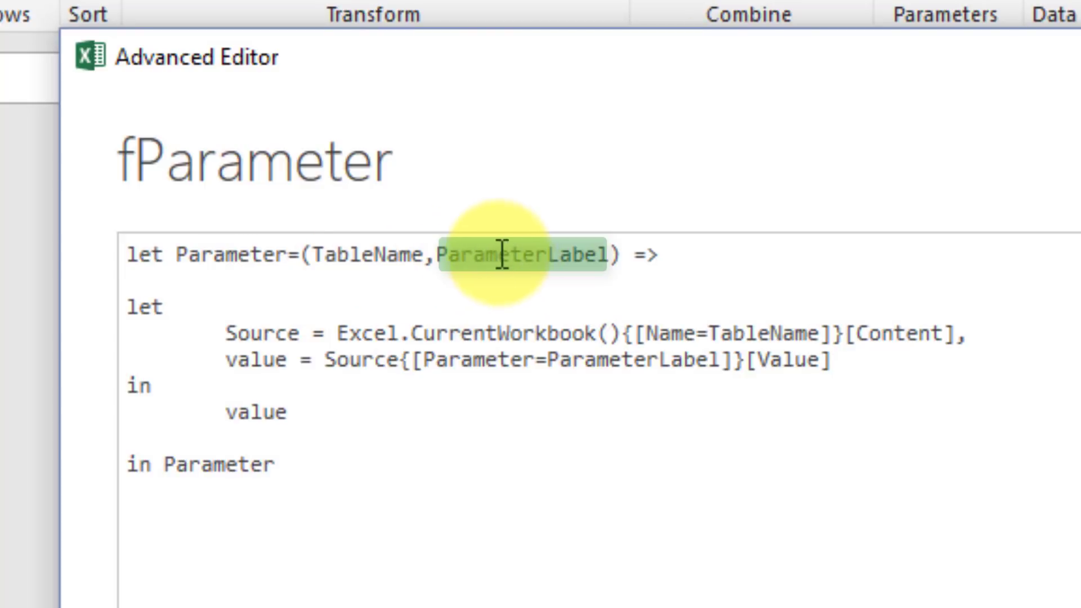
click(232, 326)
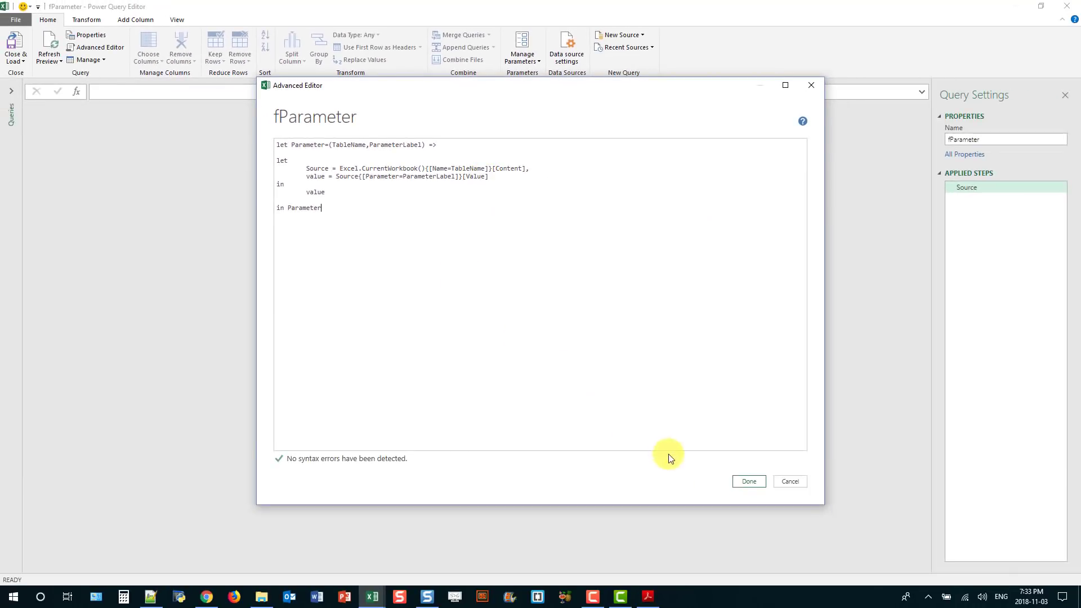
Step: Save fParameter as a function and remove FilePath from the Data query's File.Contents() Source formula
click(744, 482)
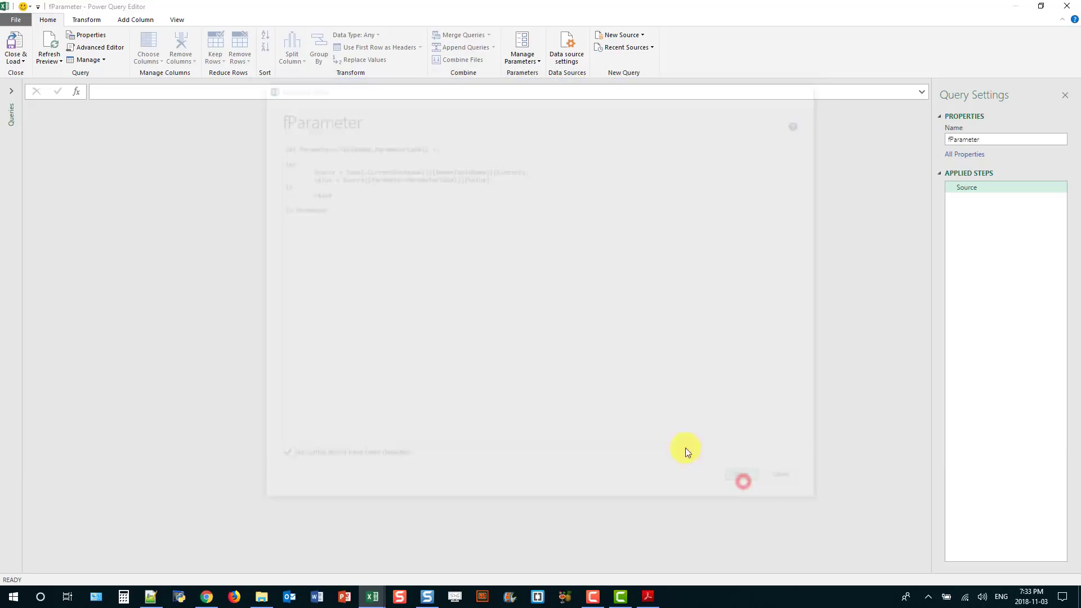
click(11, 92)
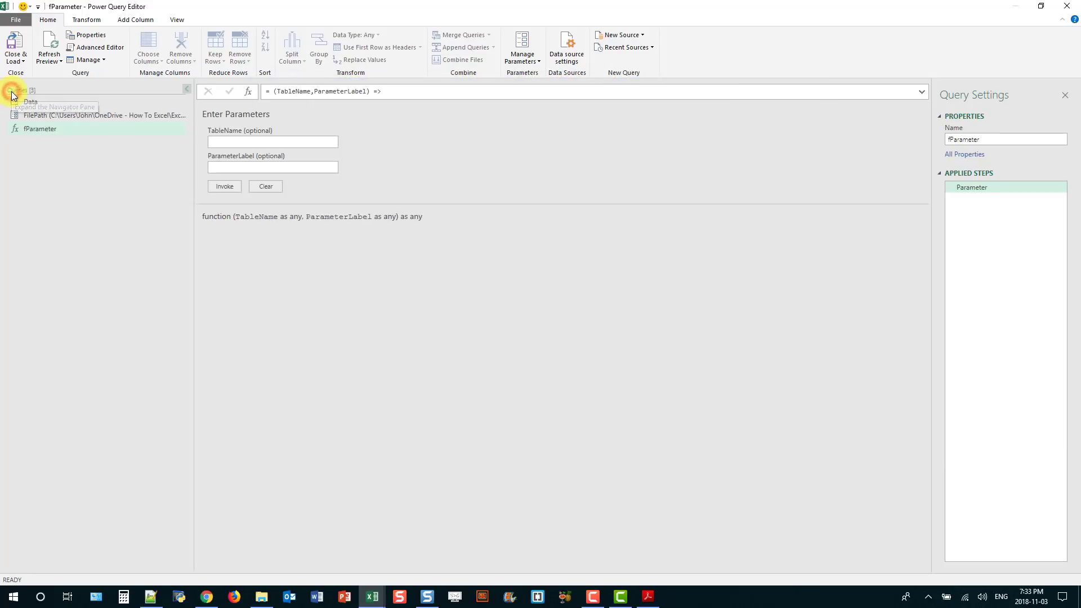
click(56, 102)
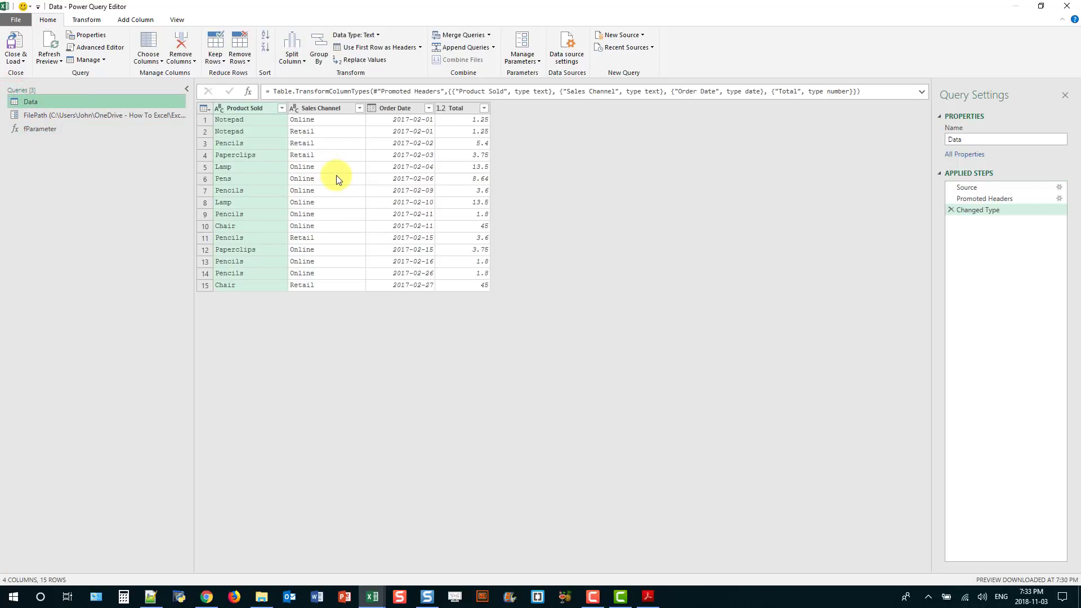
click(978, 188)
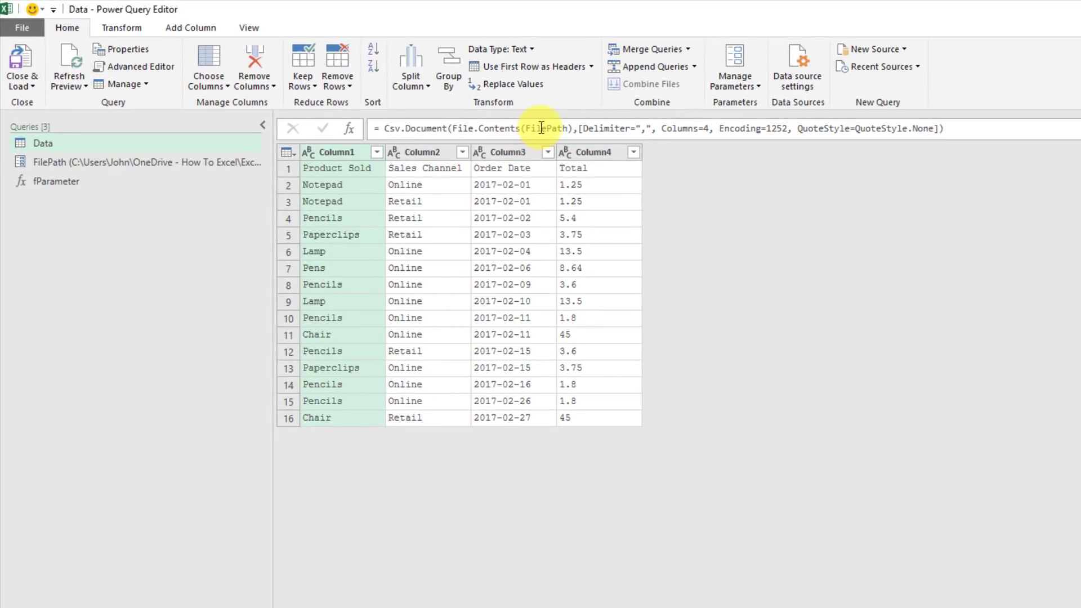
click(541, 128)
double_click(542, 128)
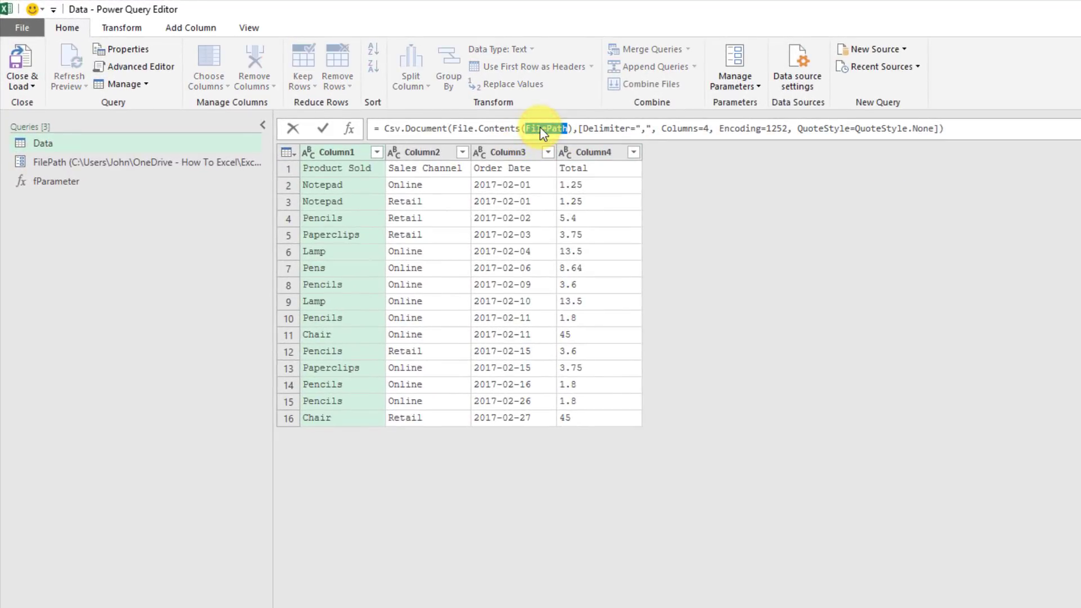
key(Delete)
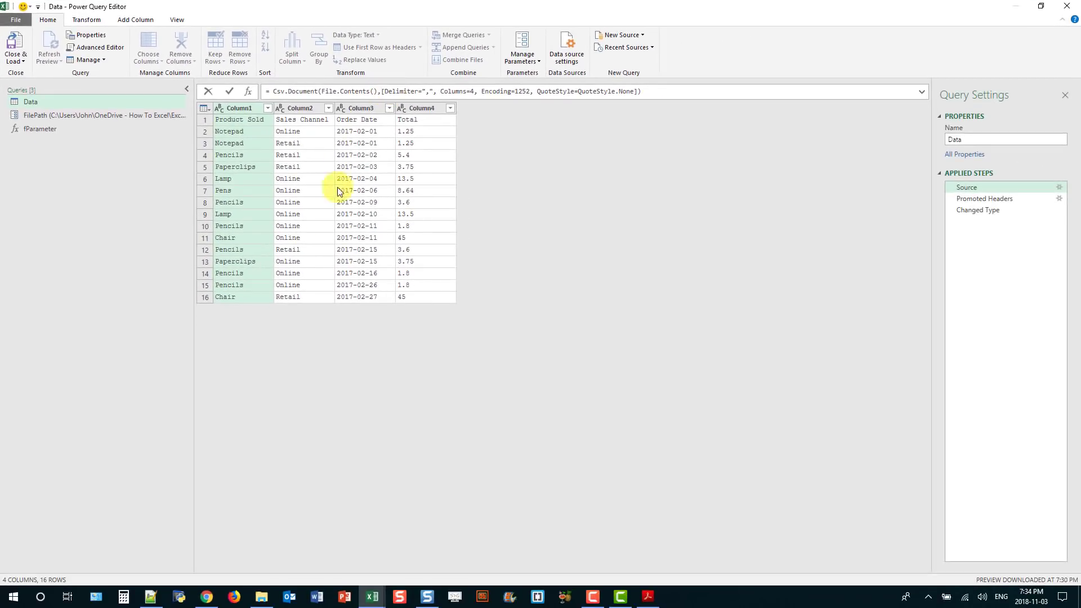
Step: Copy the fParameter Folder & File Name expression from line 11 of Notepad++ into the Data query's File.Contents()
click(150, 596)
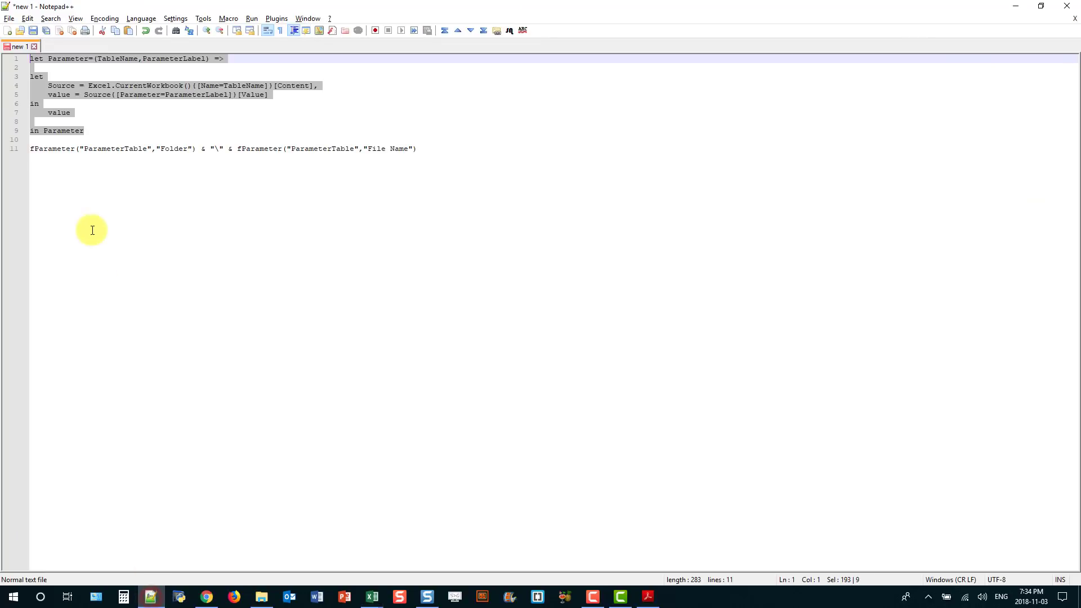
drag(31, 149, 429, 148)
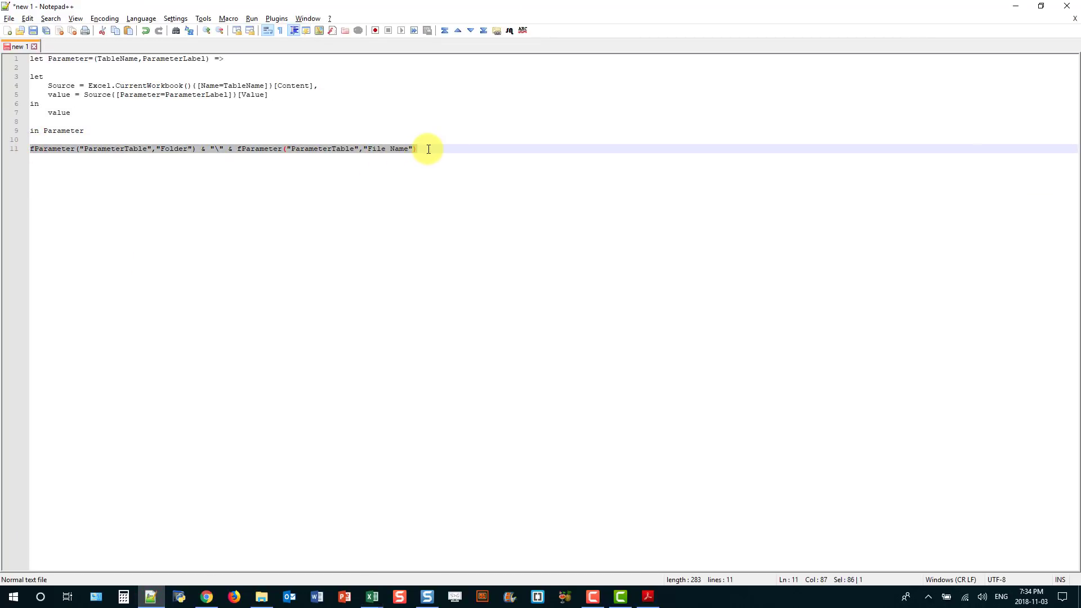
key(ctrl+c)
key(alt+Tab)
key(ctrl+v)
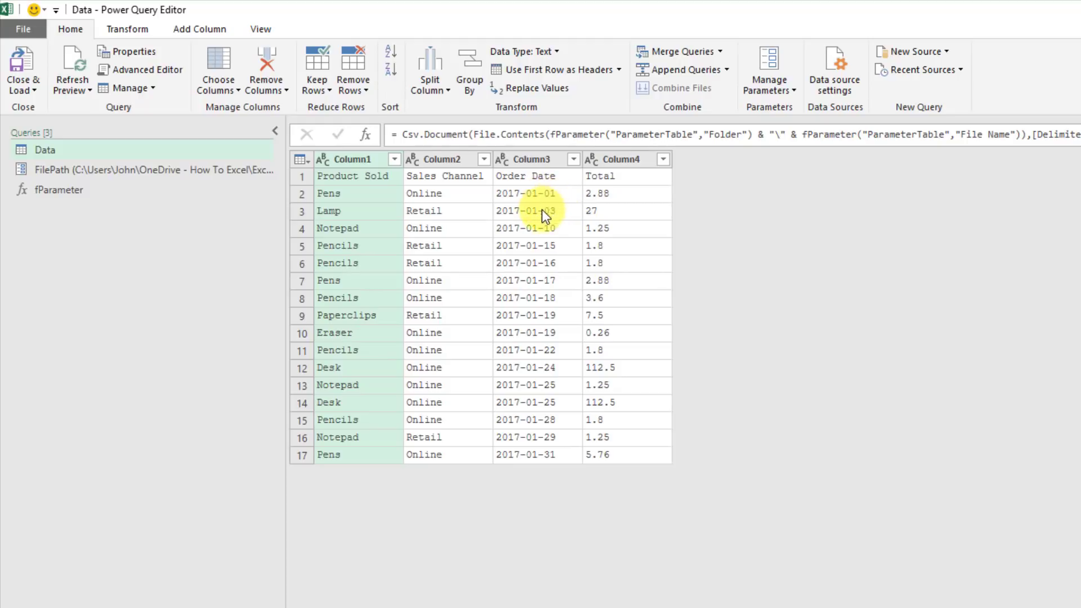
Step: Close & Load the query, change the ParameterTable File Name in C4 to 201703.csv, and refresh the sales table
click(15, 58)
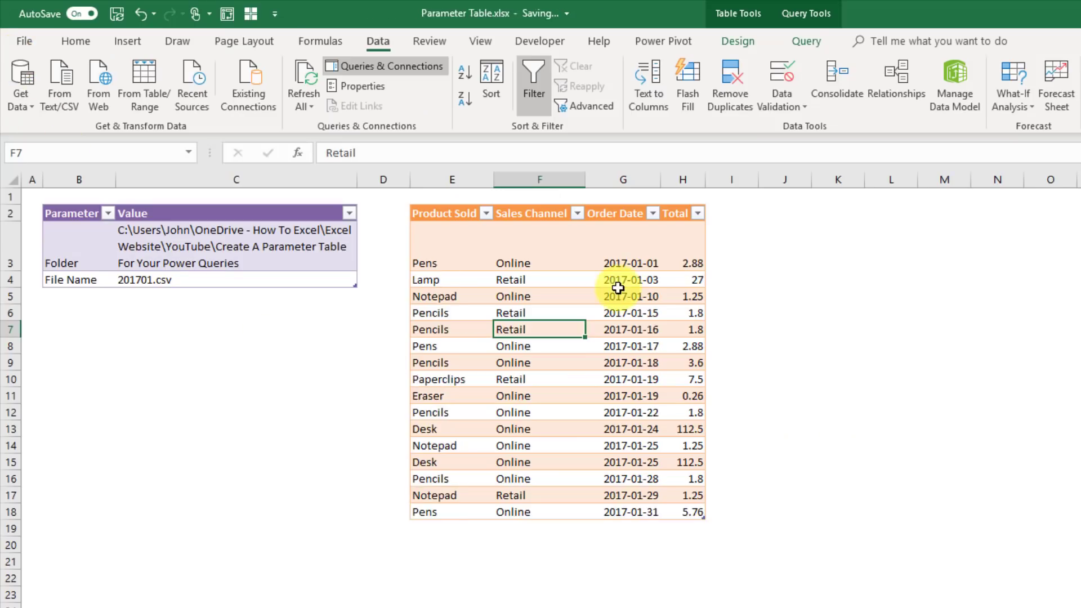
click(192, 283)
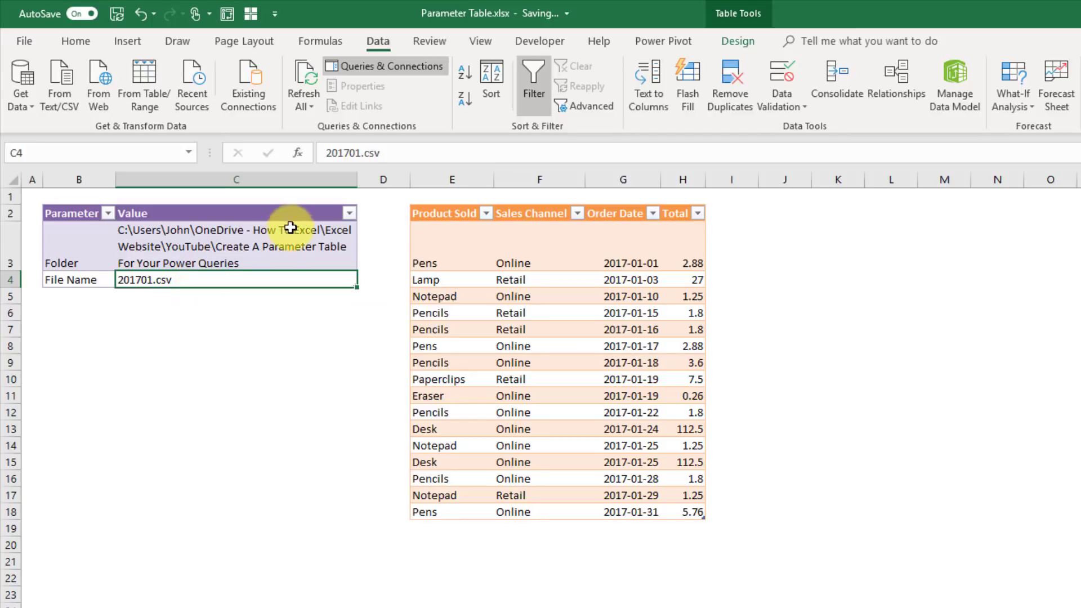
drag(360, 153, 349, 153)
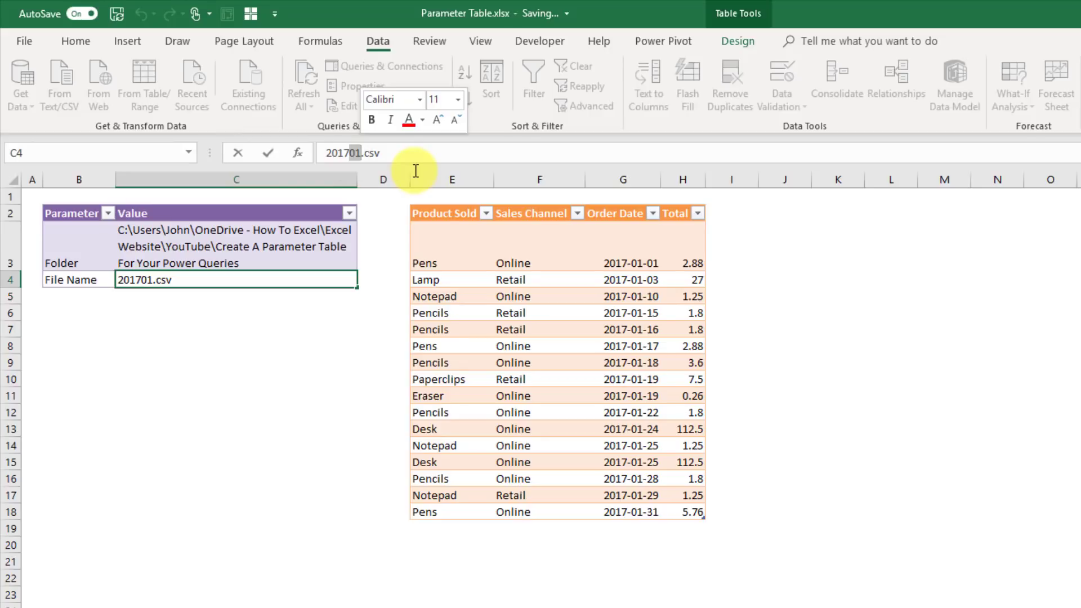
text(03)
key(ctrl+Return)
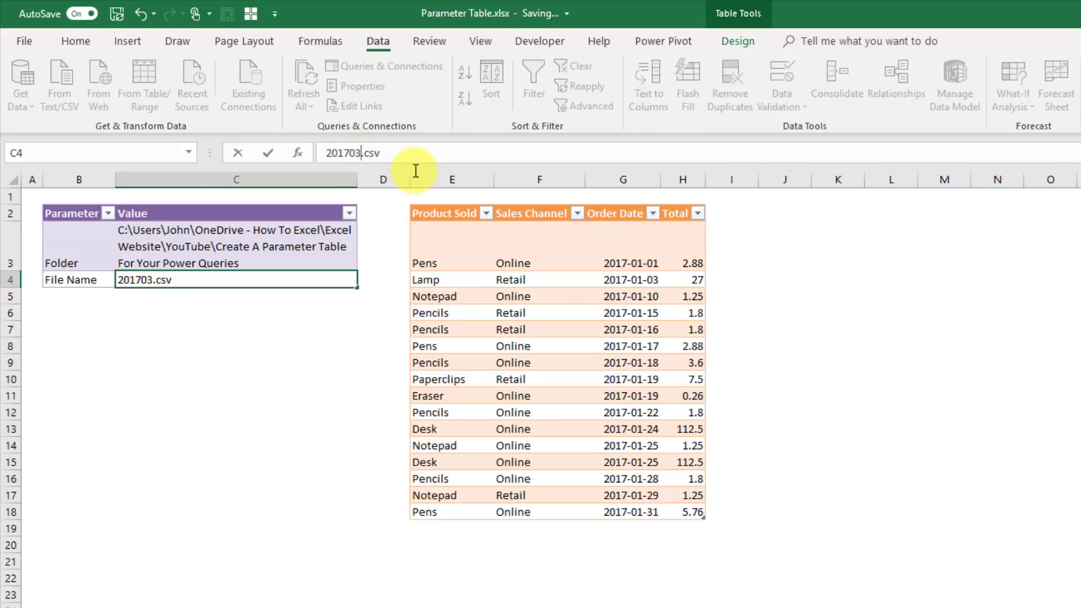
key(Return)
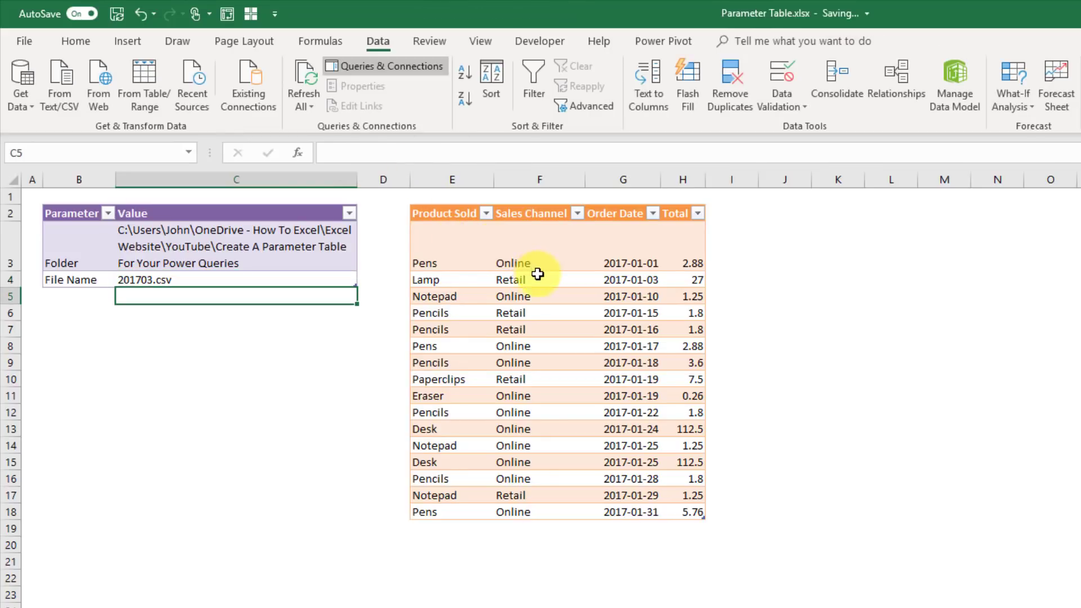
right_click(538, 274)
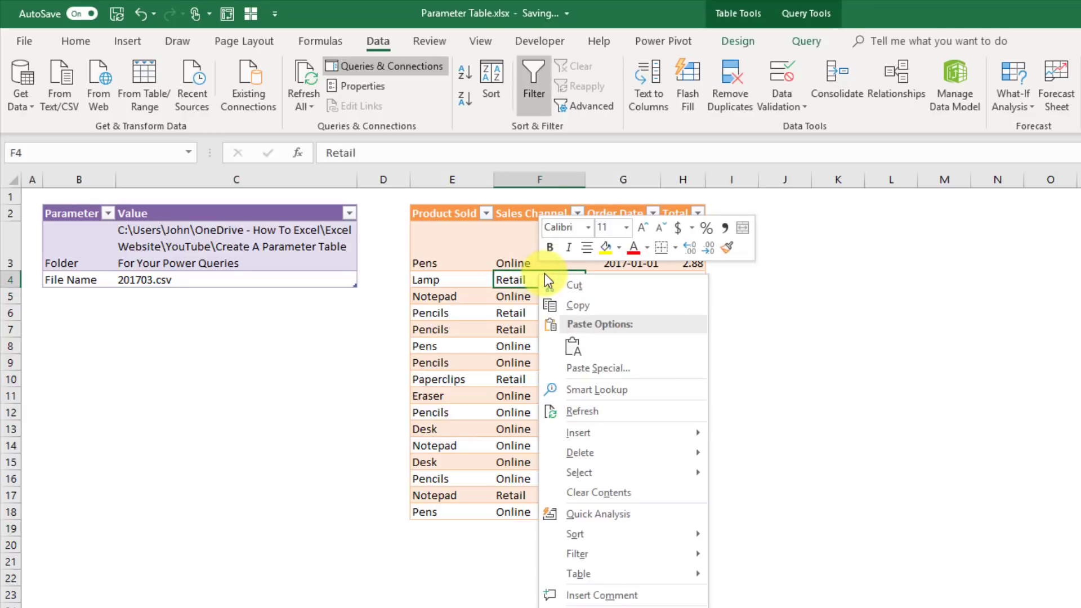
click(586, 414)
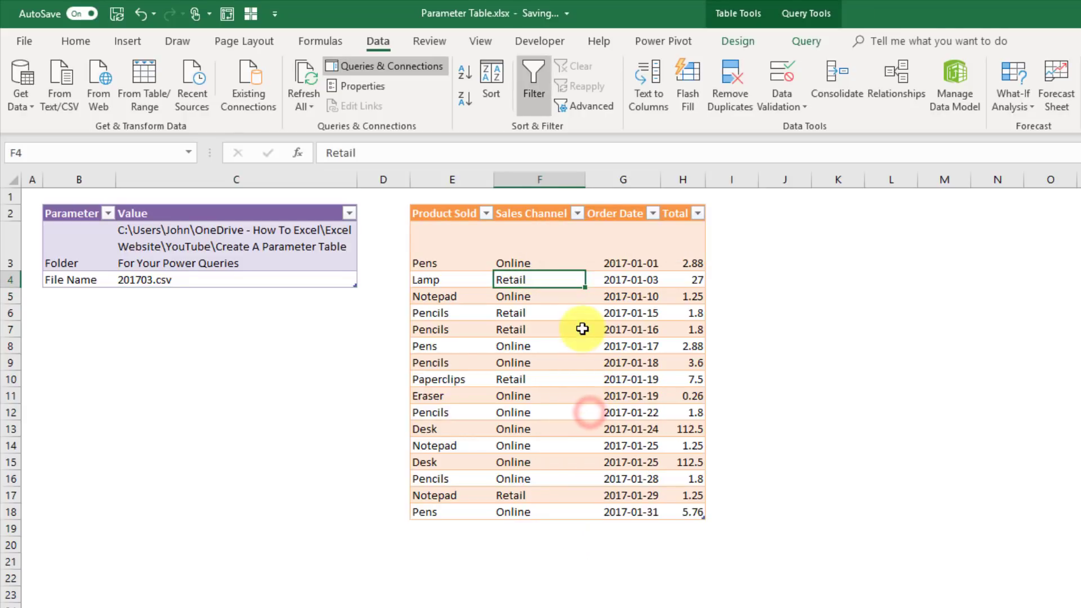